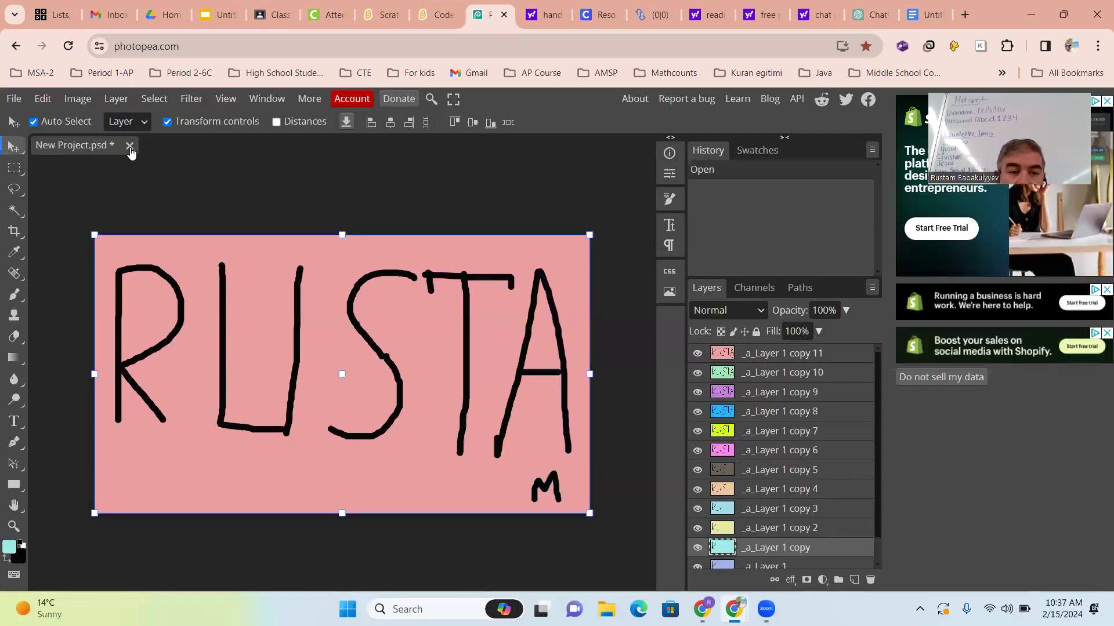
Step: Close the open project without saving and create a blank 1280 × 720 pixel project with a white background
click(129, 146)
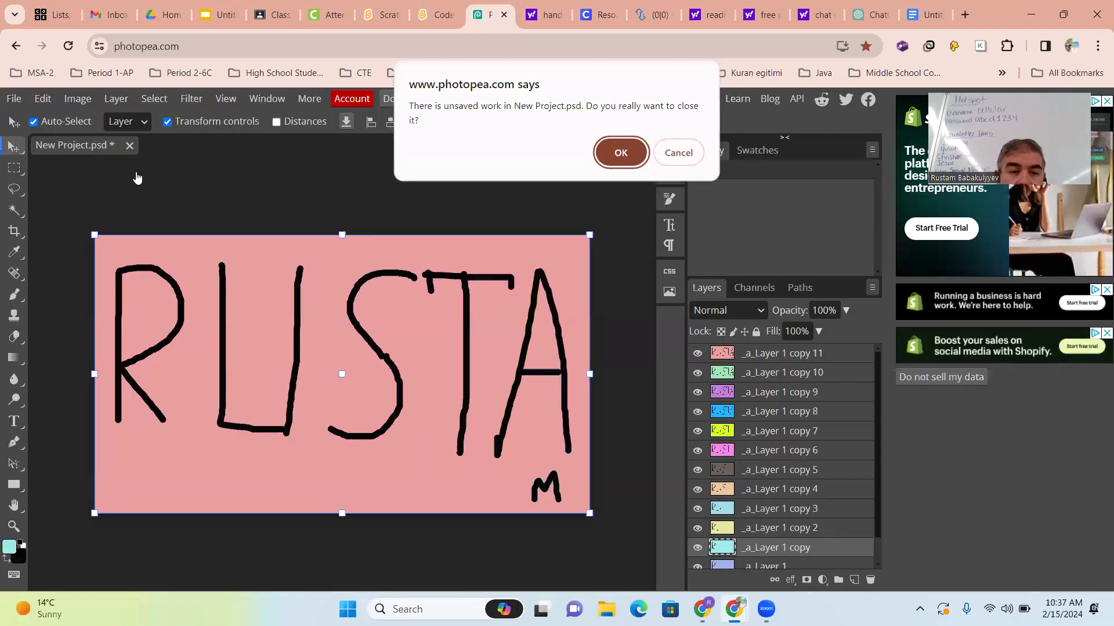
click(617, 151)
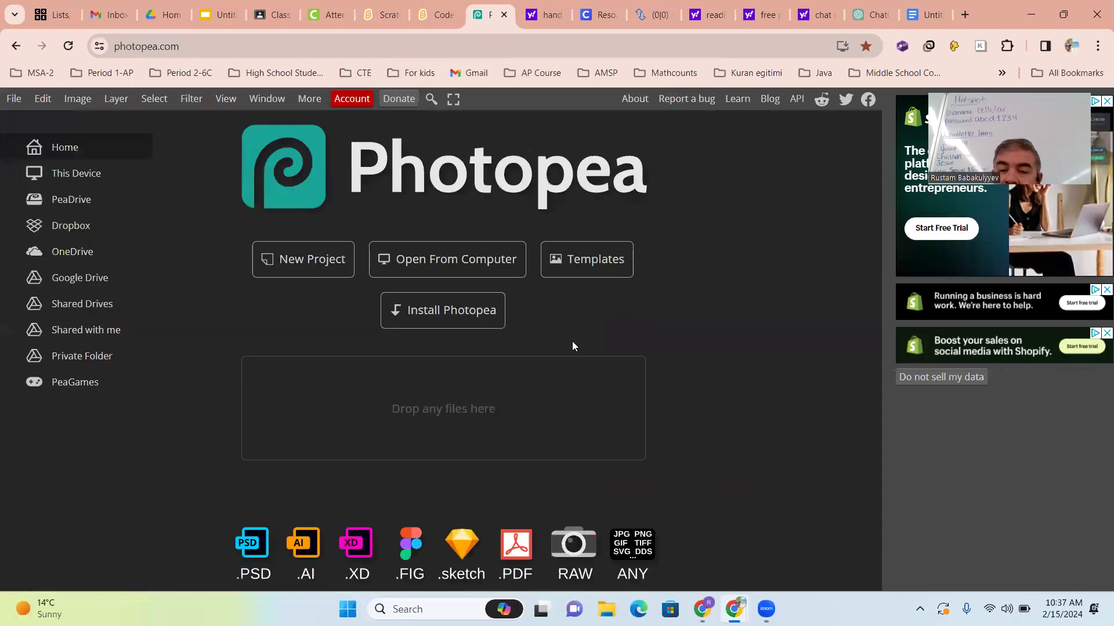
click(320, 262)
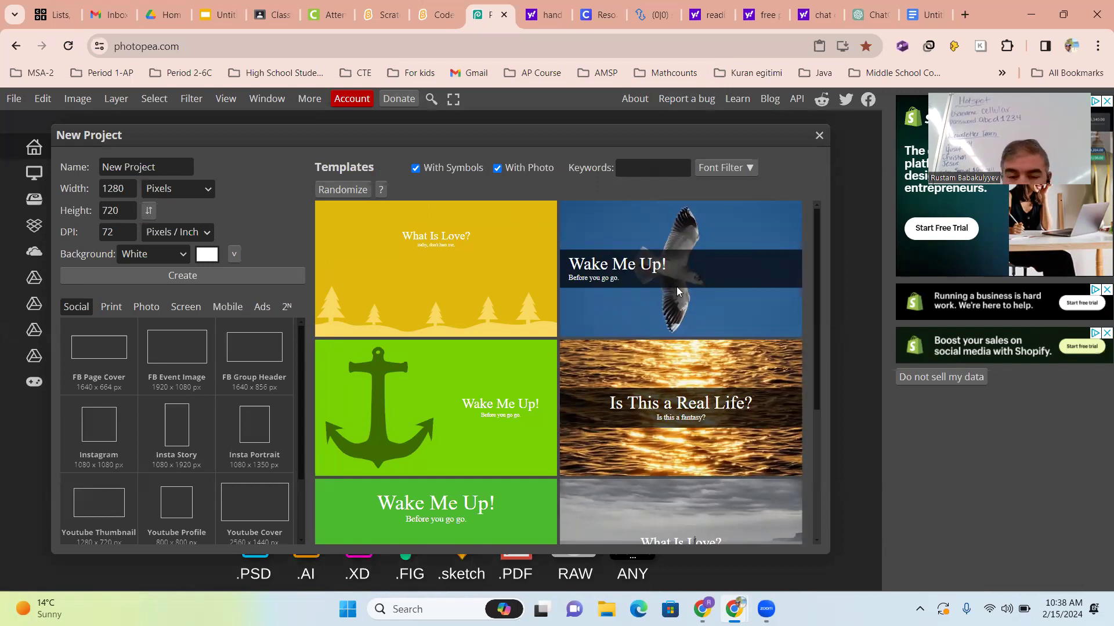
key(Return)
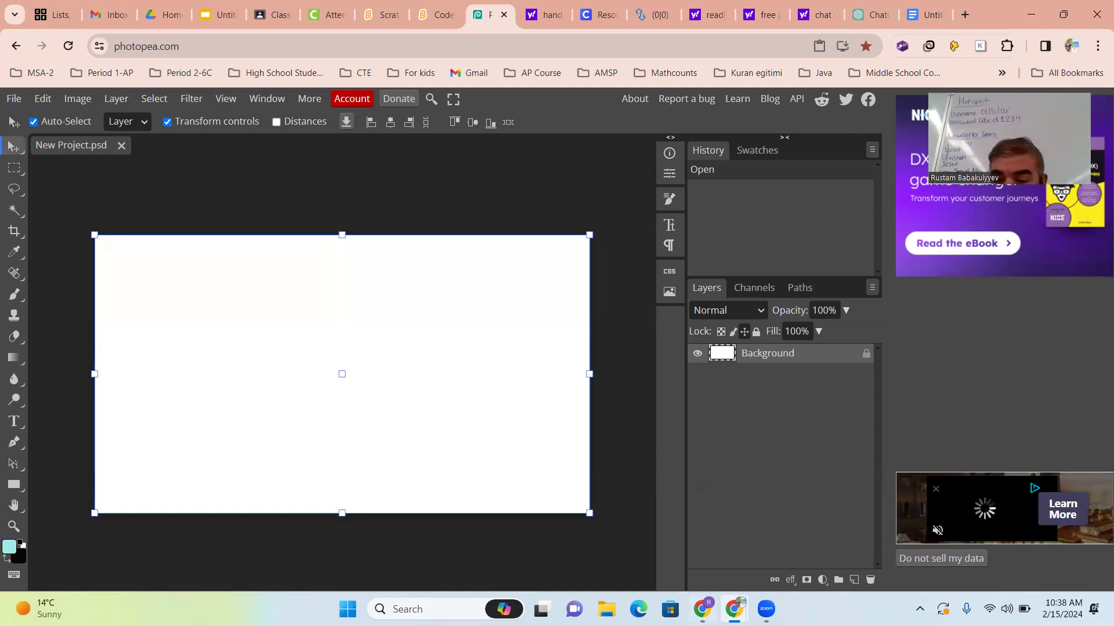
Step: On a new layer, paint the long vertical stem of a letter R near the canvas's left edge with a near-black (0c0d0d) brush
click(853, 580)
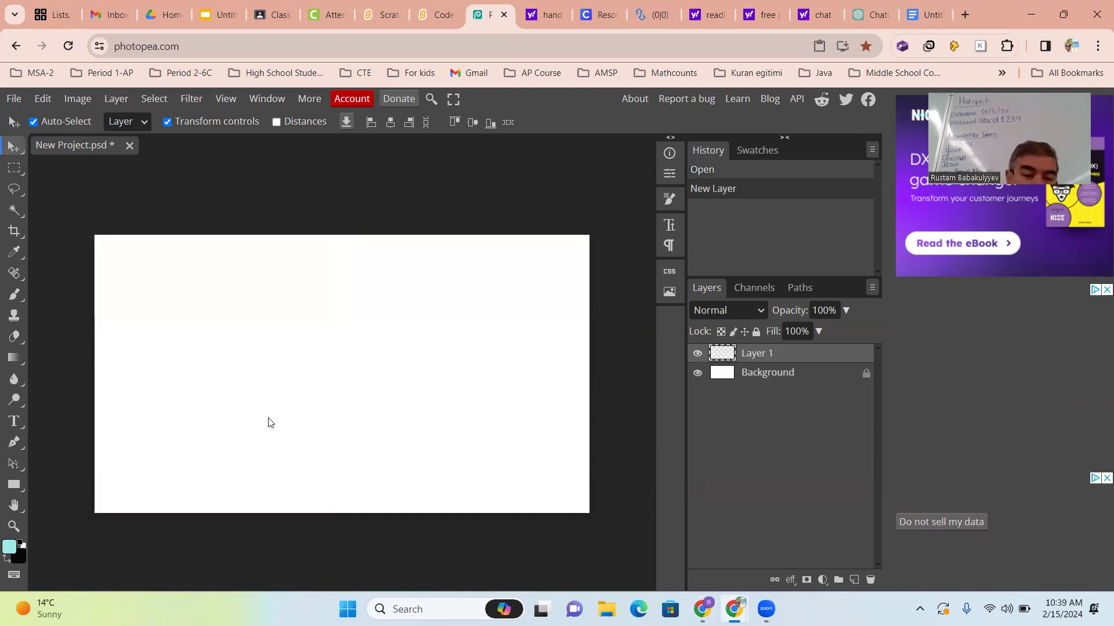
right_click(15, 294)
click(65, 297)
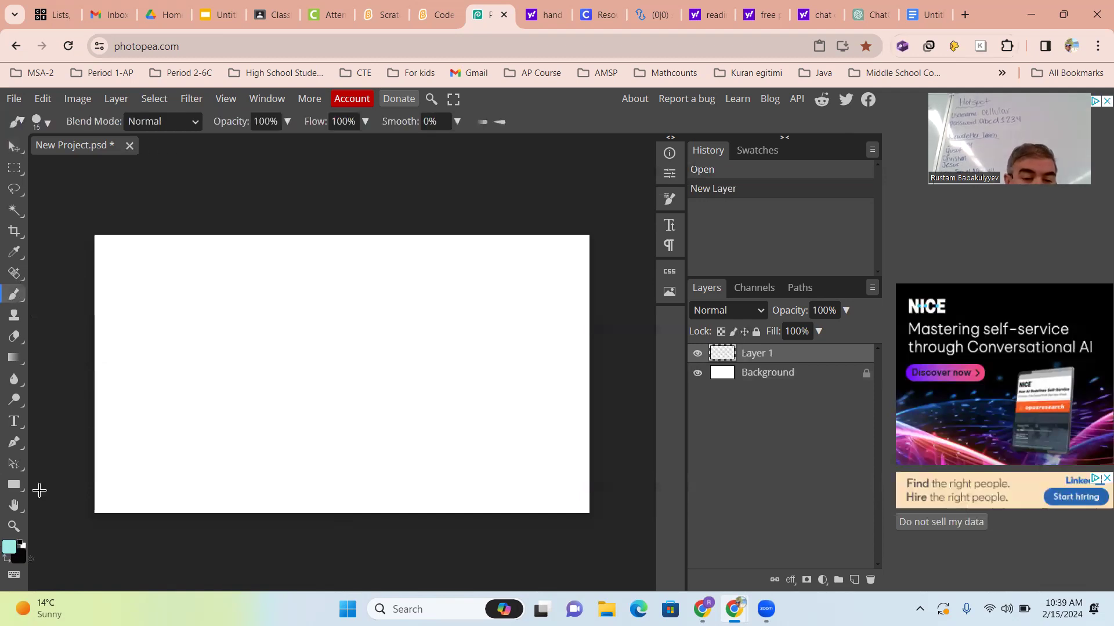
click(132, 405)
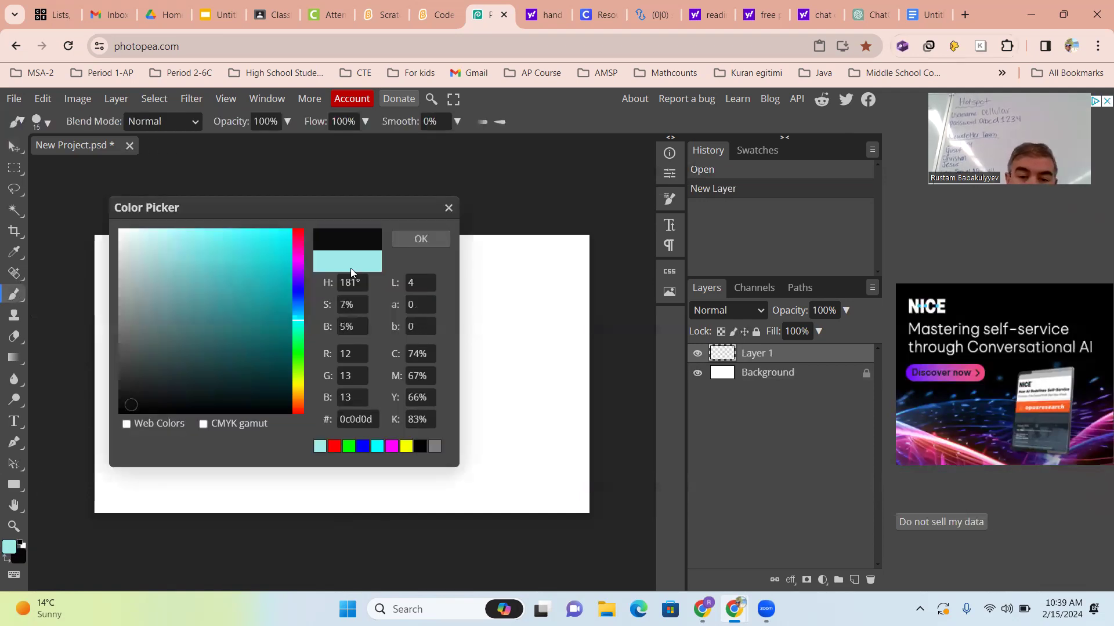
click(404, 240)
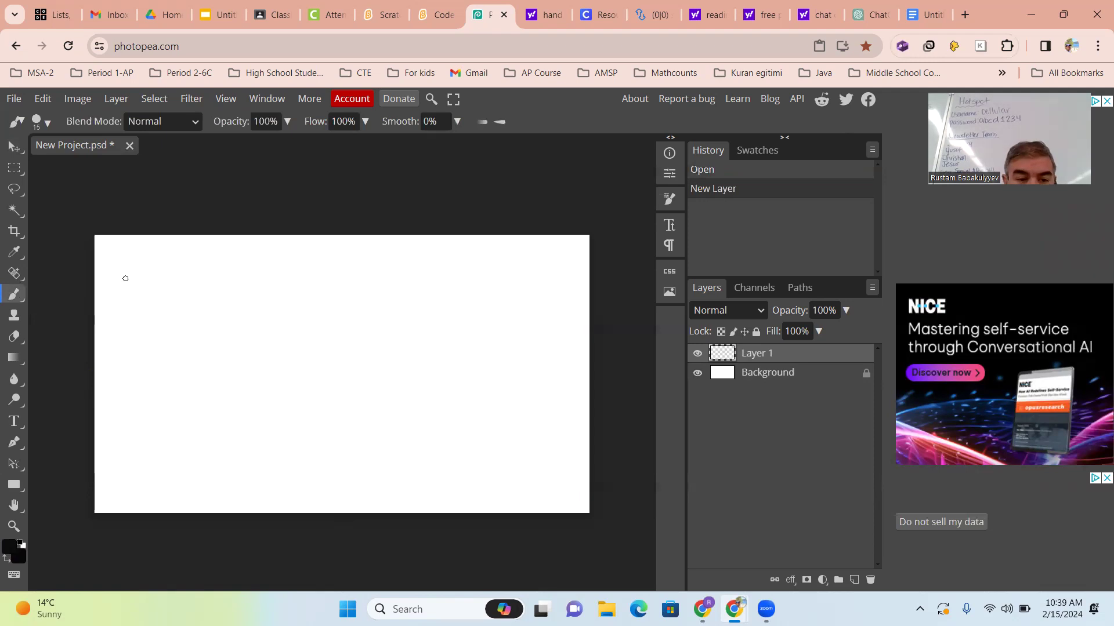
drag(126, 279, 125, 406)
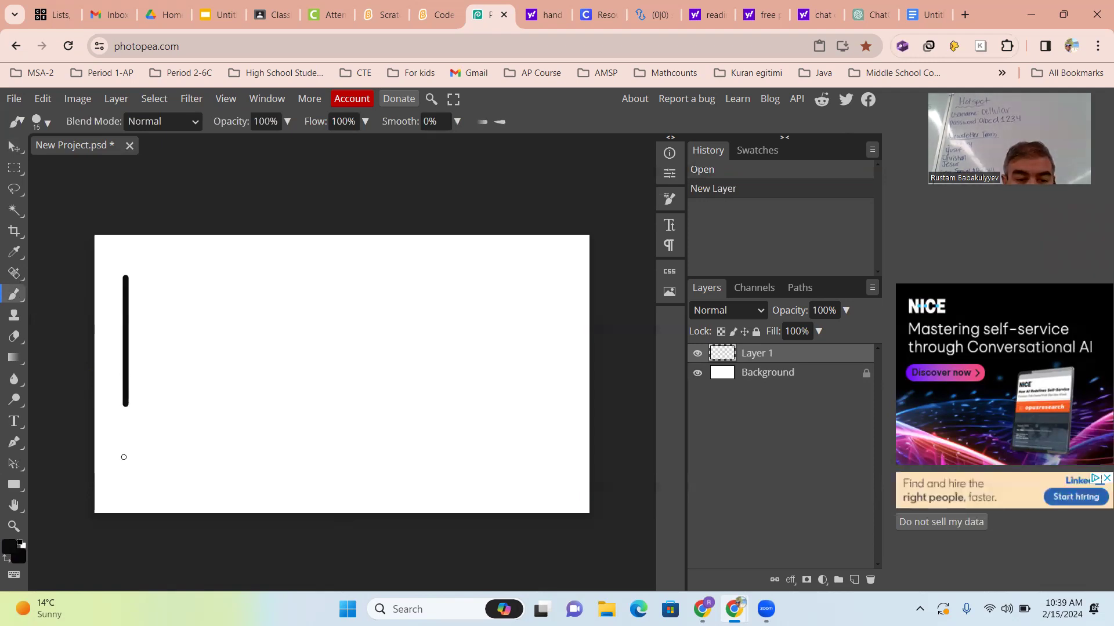
drag(124, 457, 123, 462)
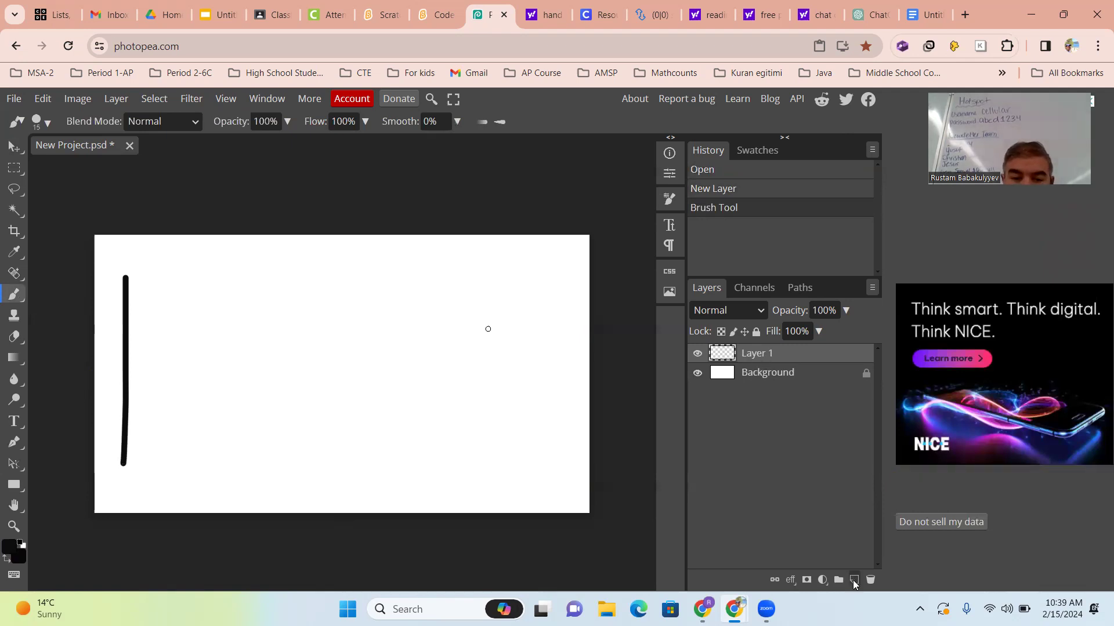
click(855, 580)
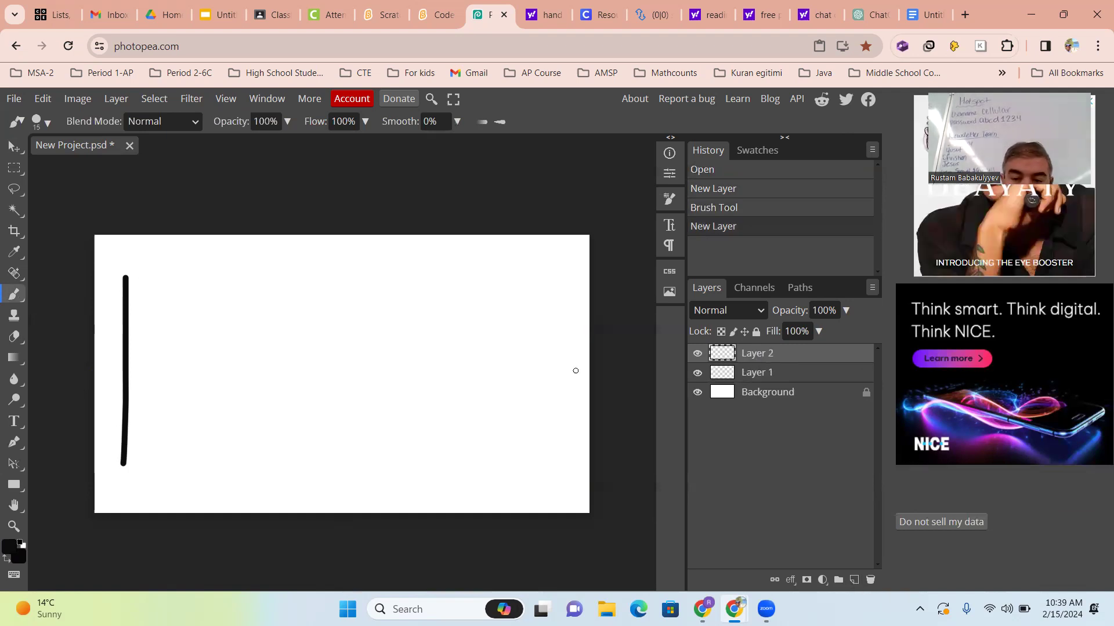
key(ctrl+z)
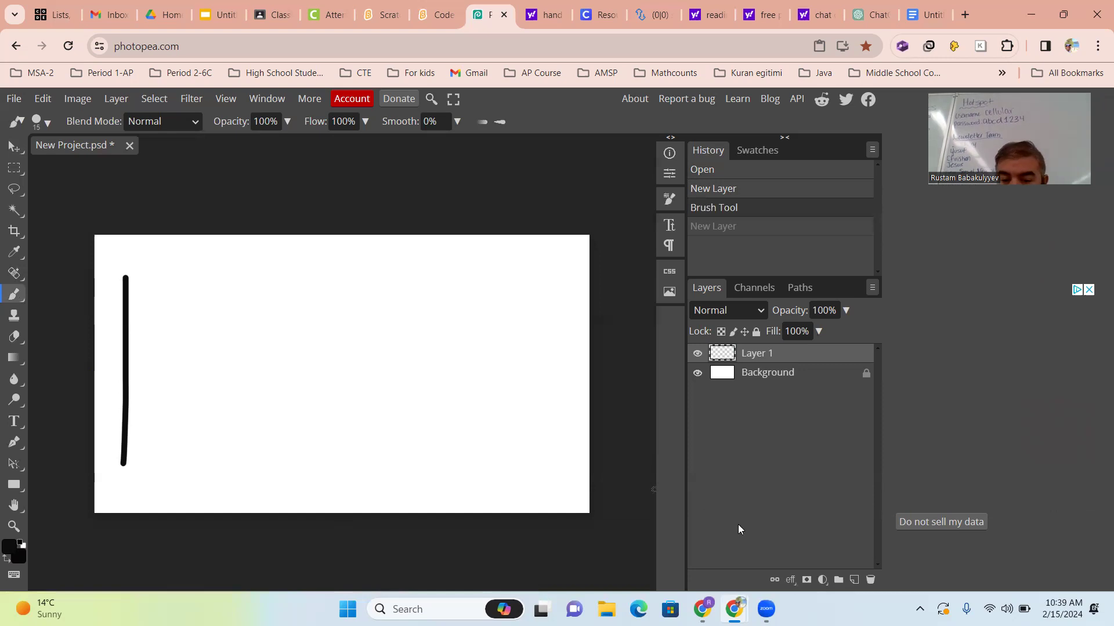
click(854, 579)
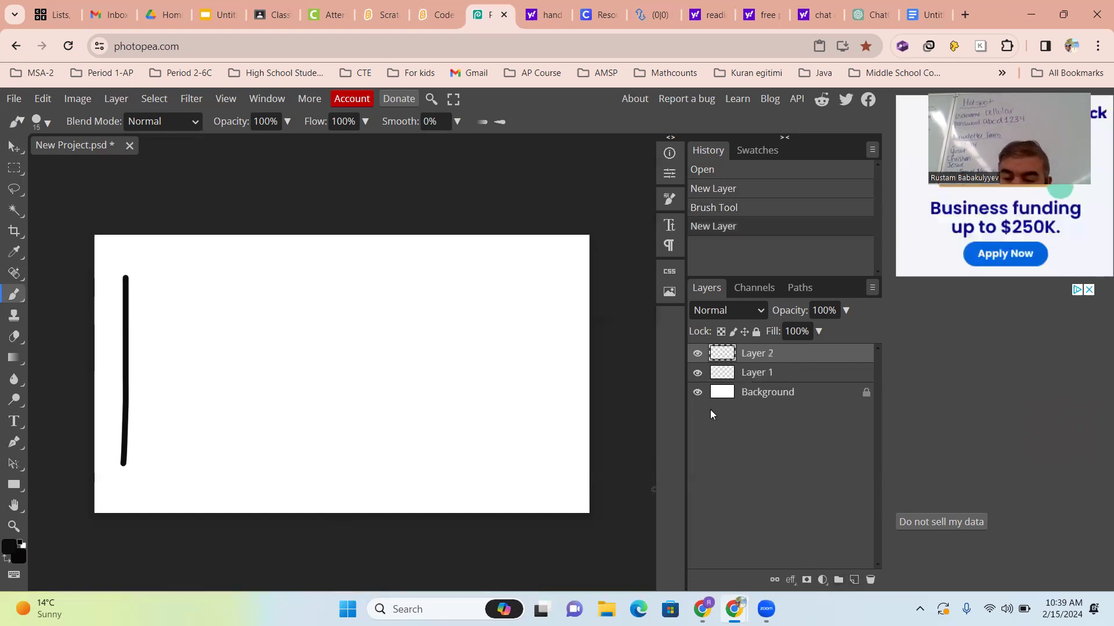
click(698, 374)
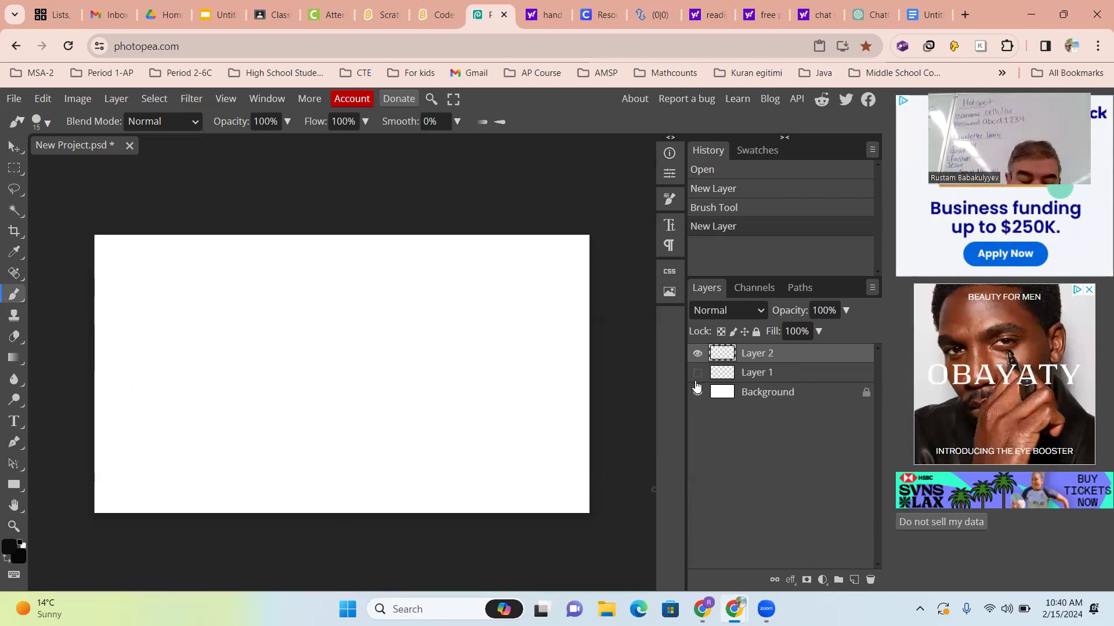
click(697, 372)
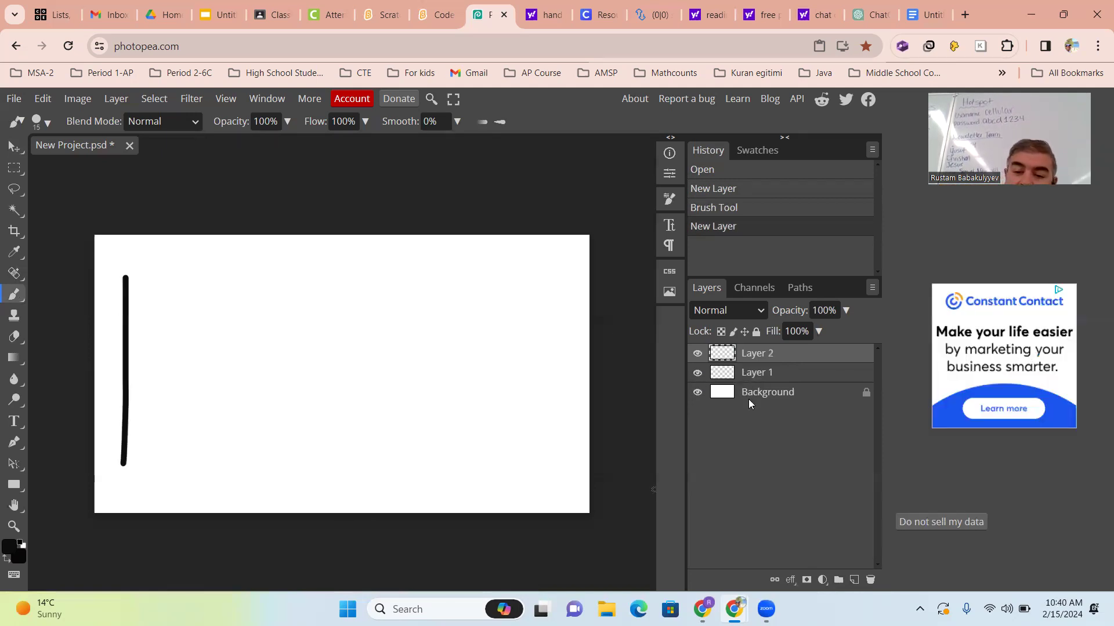
key(ctrl+z)
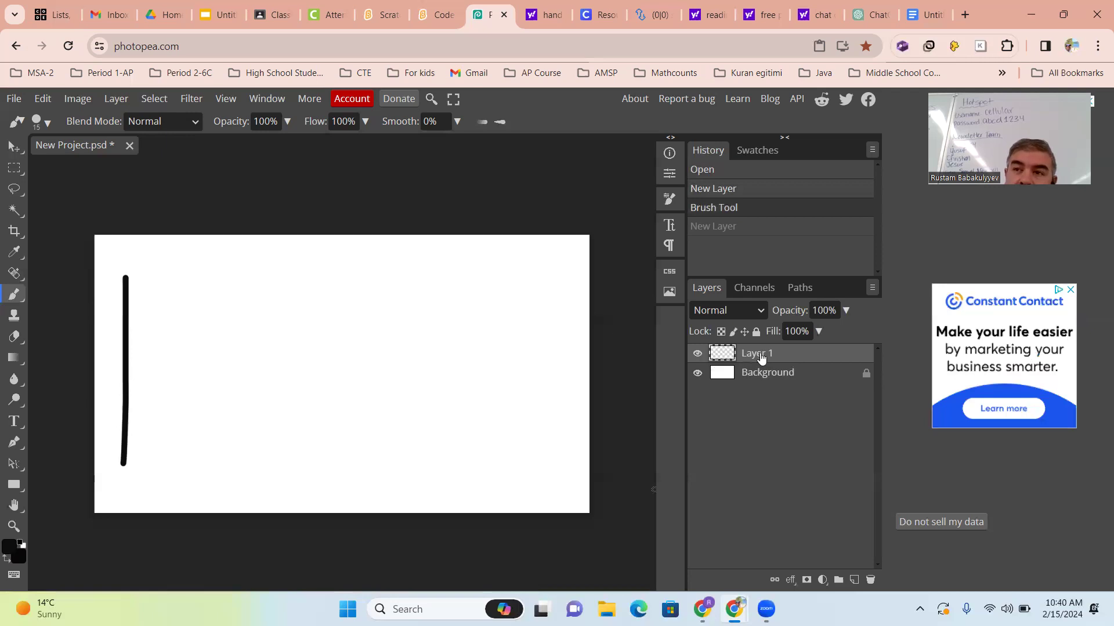
Step: Duplicate Layer 1 and brush the bowl and diagonal leg of the R onto the copy
right_click(724, 287)
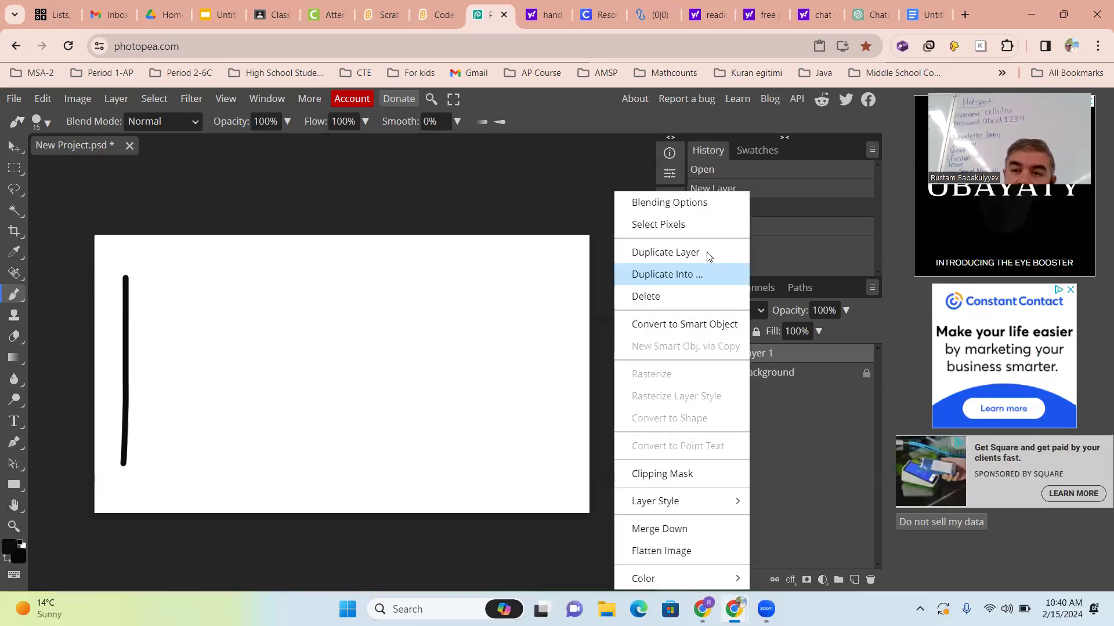
click(665, 252)
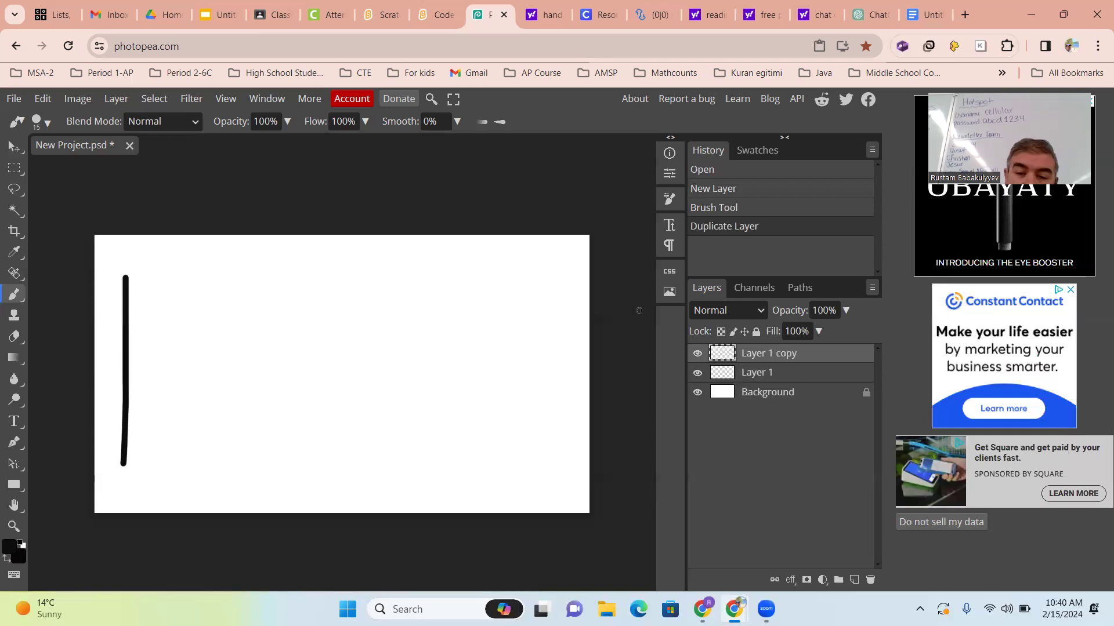
click(698, 374)
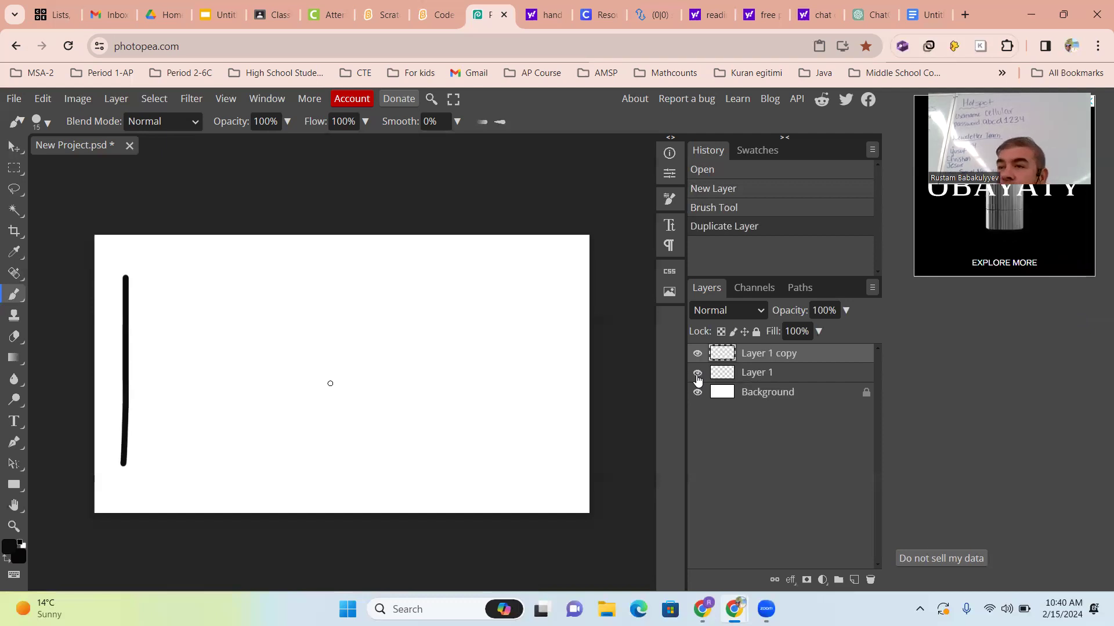
click(698, 373)
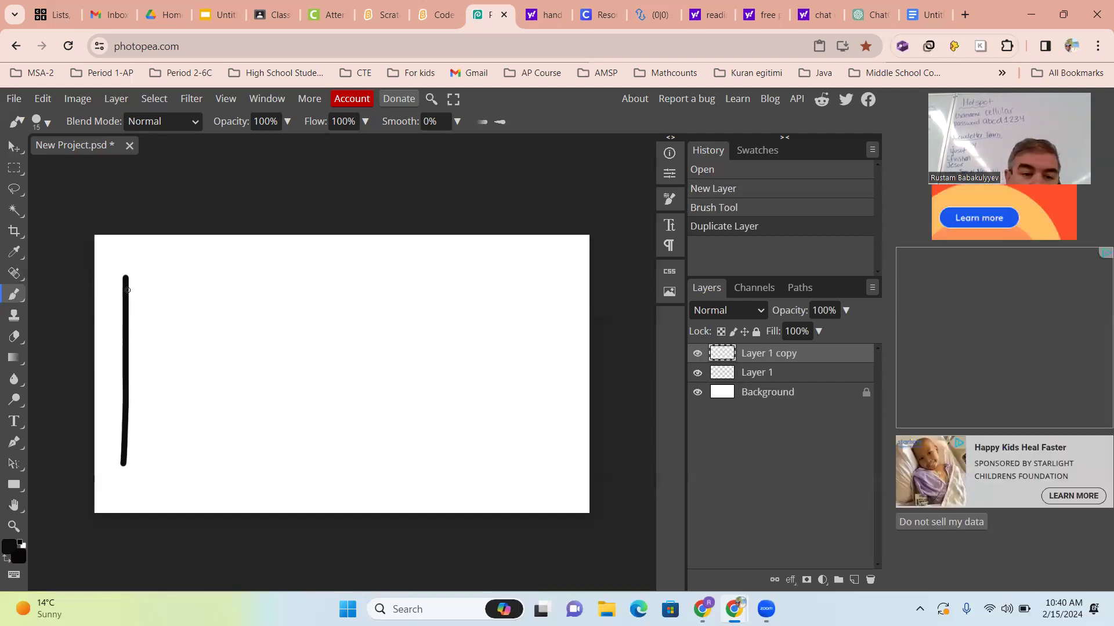
mouse_move(127, 284)
mouse_down()
mouse_move(168, 284)
mouse_move(157, 398)
mouse_move(122, 406)
mouse_move(180, 477)
mouse_up()
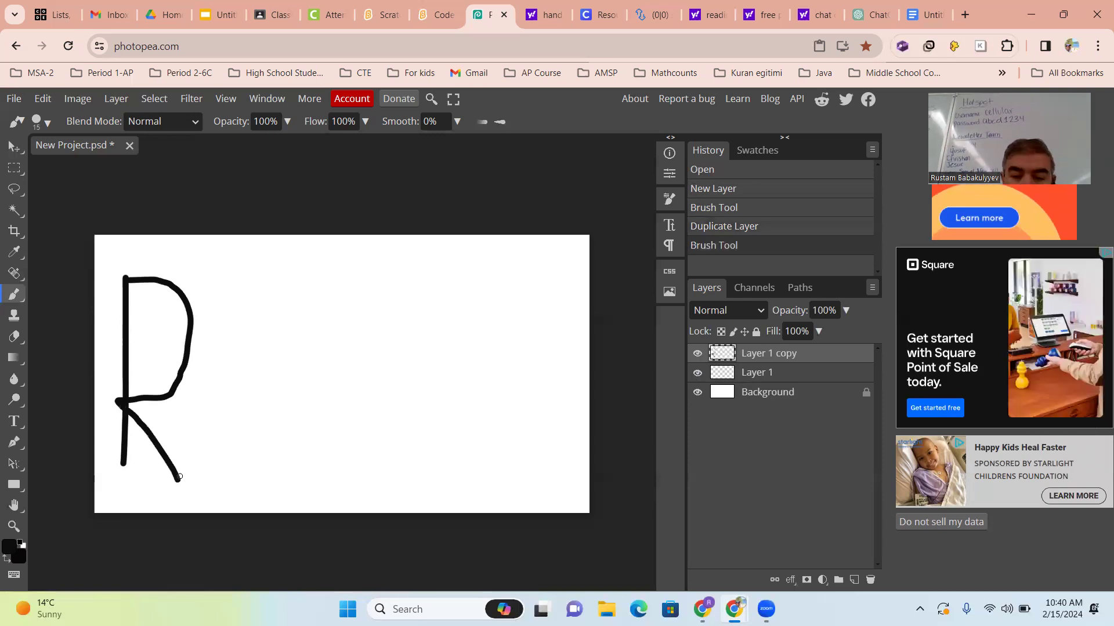
Step: Duplicate the layer with the finished R and paint the left side and base of a U beside it
right_click(774, 356)
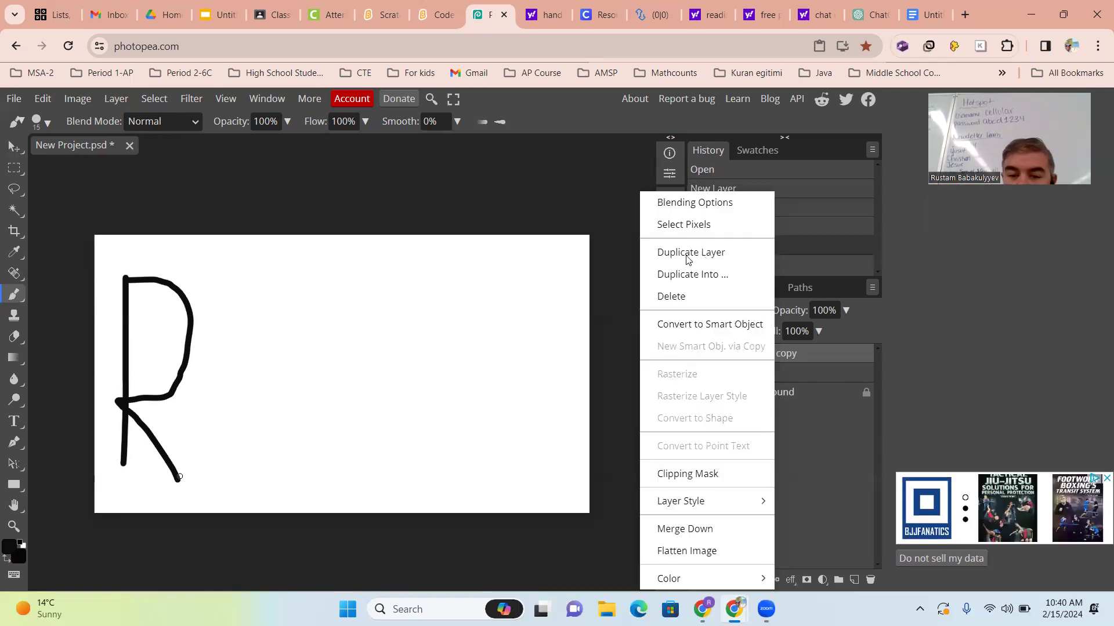
click(688, 258)
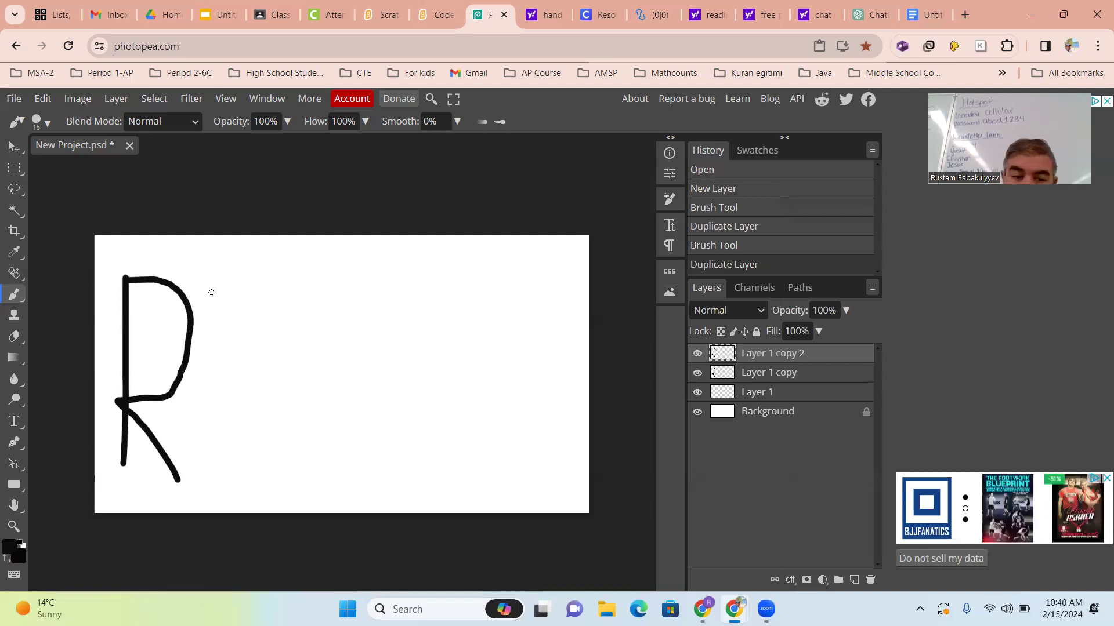
mouse_move(213, 278)
mouse_down()
mouse_move(219, 458)
mouse_move(267, 457)
mouse_up()
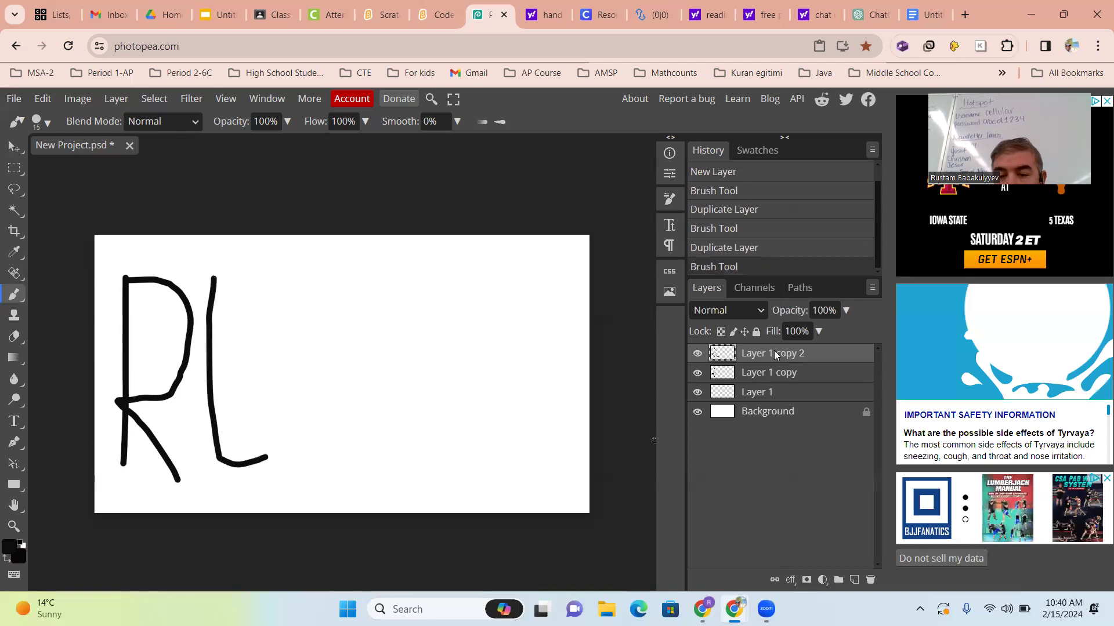
Step: Duplicate Layer 1 copy 2 and paint the right side of the U up to the letter's top on the duplicate
right_click(774, 350)
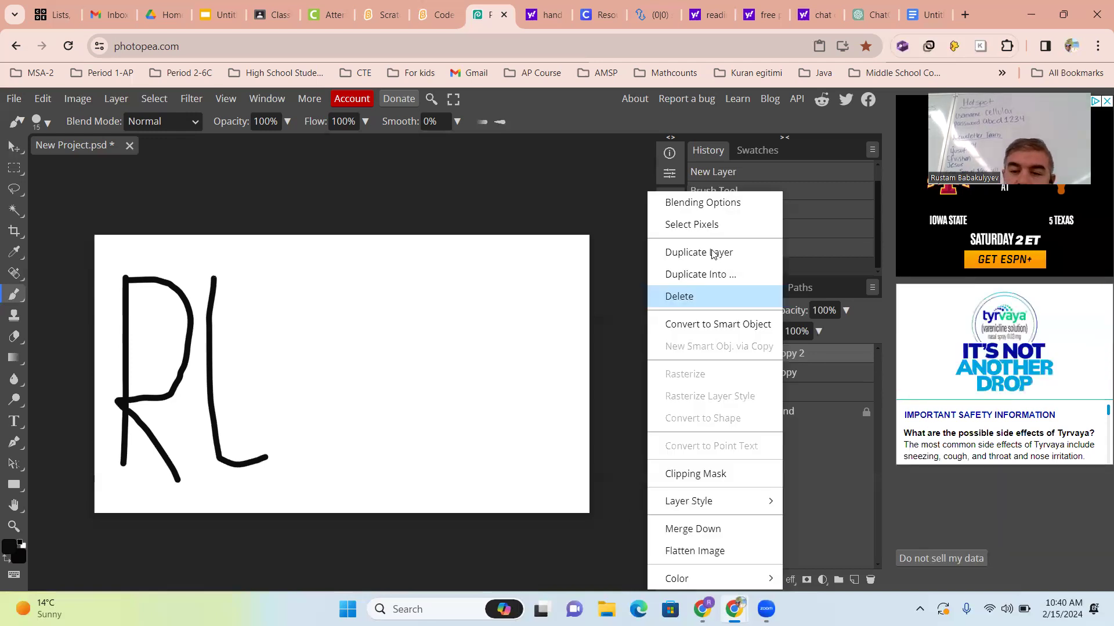
click(701, 255)
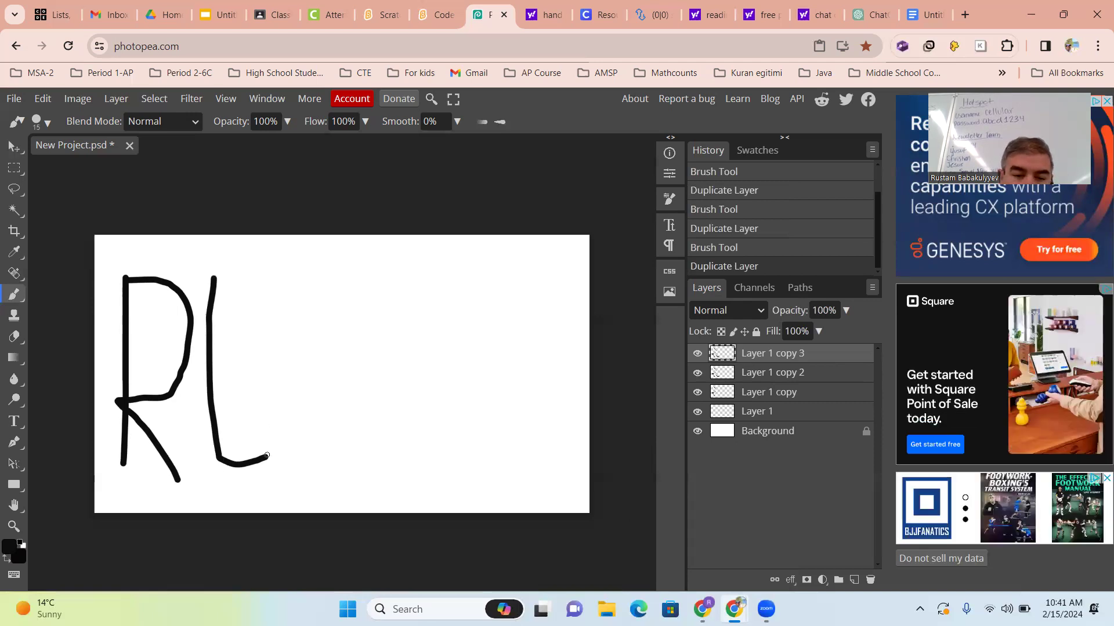
drag(281, 389, 279, 280)
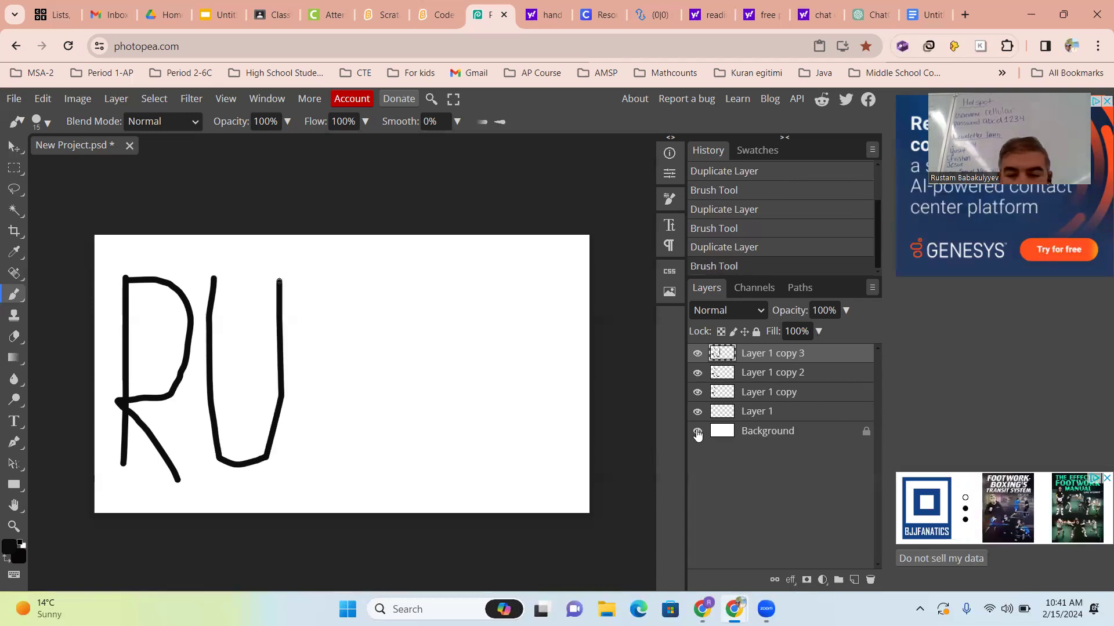
Step: Duplicate the layer with the finished U and paint the upper half of an S beside it
right_click(744, 354)
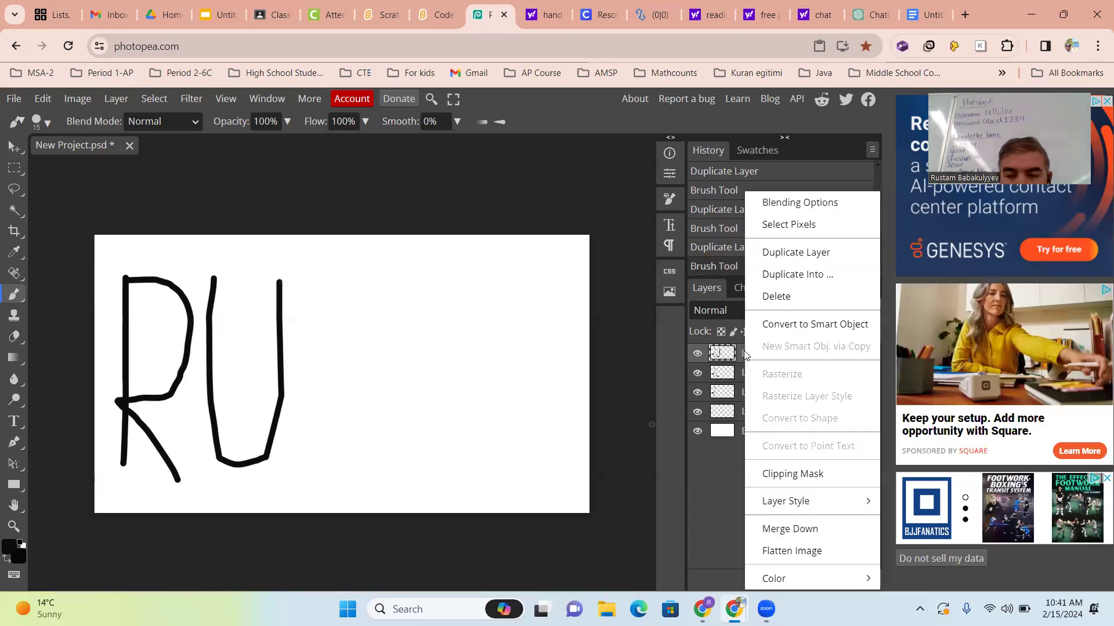
click(778, 258)
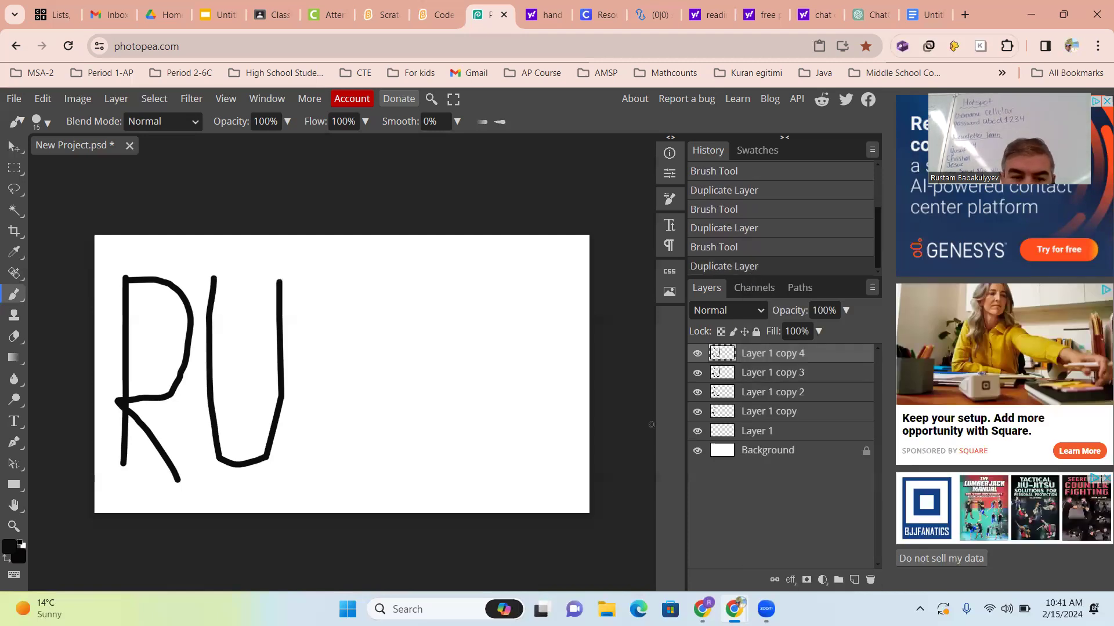
mouse_move(402, 288)
mouse_down()
mouse_move(337, 308)
mouse_move(356, 349)
mouse_move(393, 372)
mouse_up()
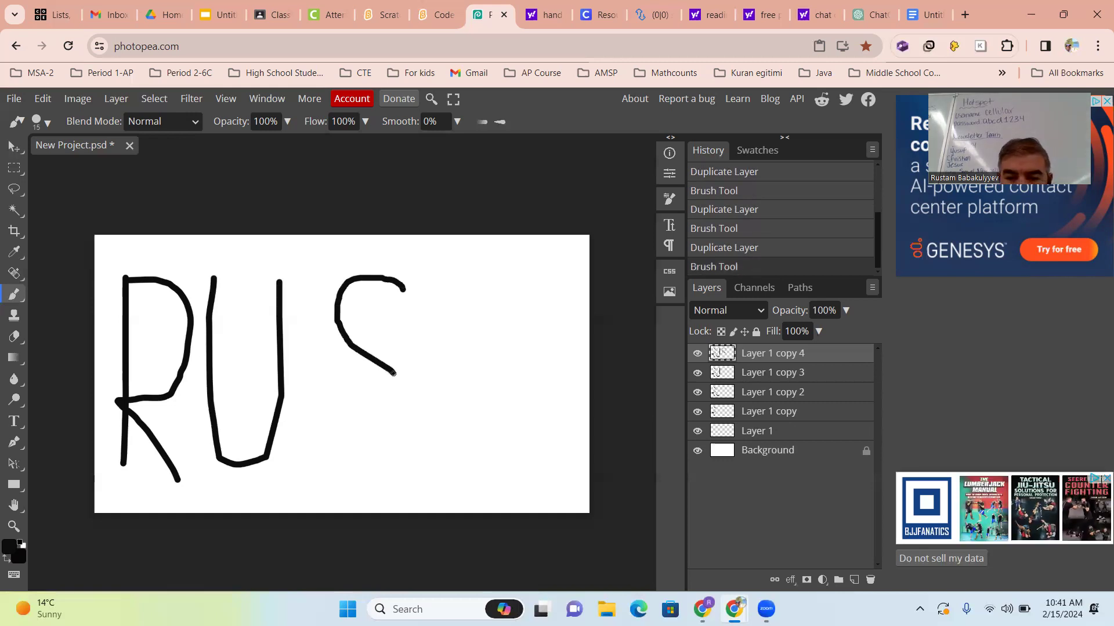
Step: Duplicate Layer 1 copy 4 and paint the lower curve of the S on the duplicate
right_click(765, 360)
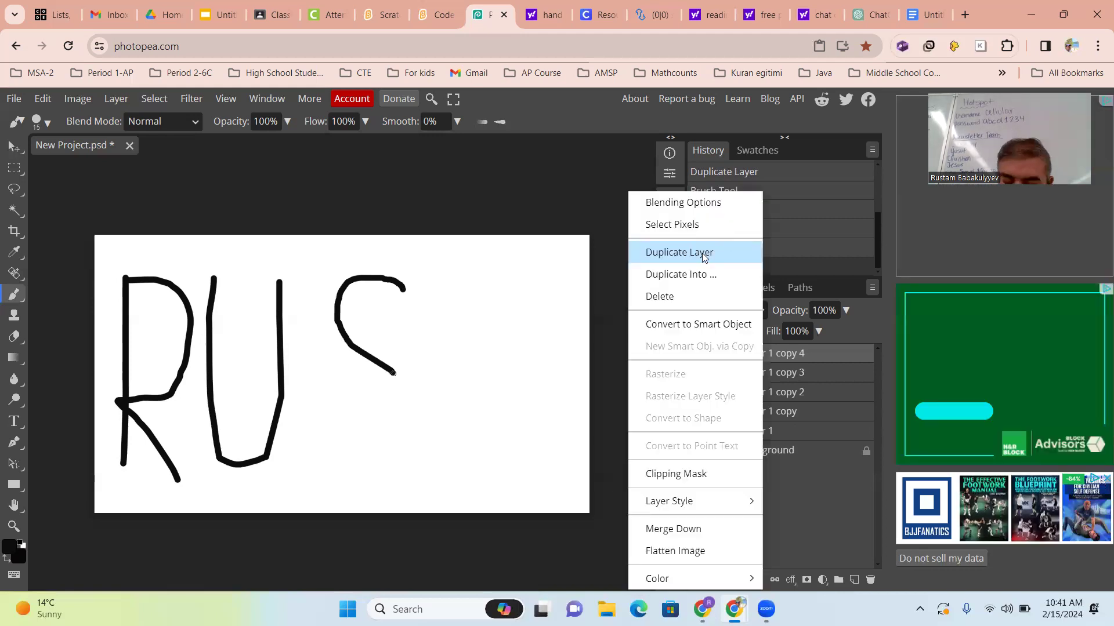
click(702, 253)
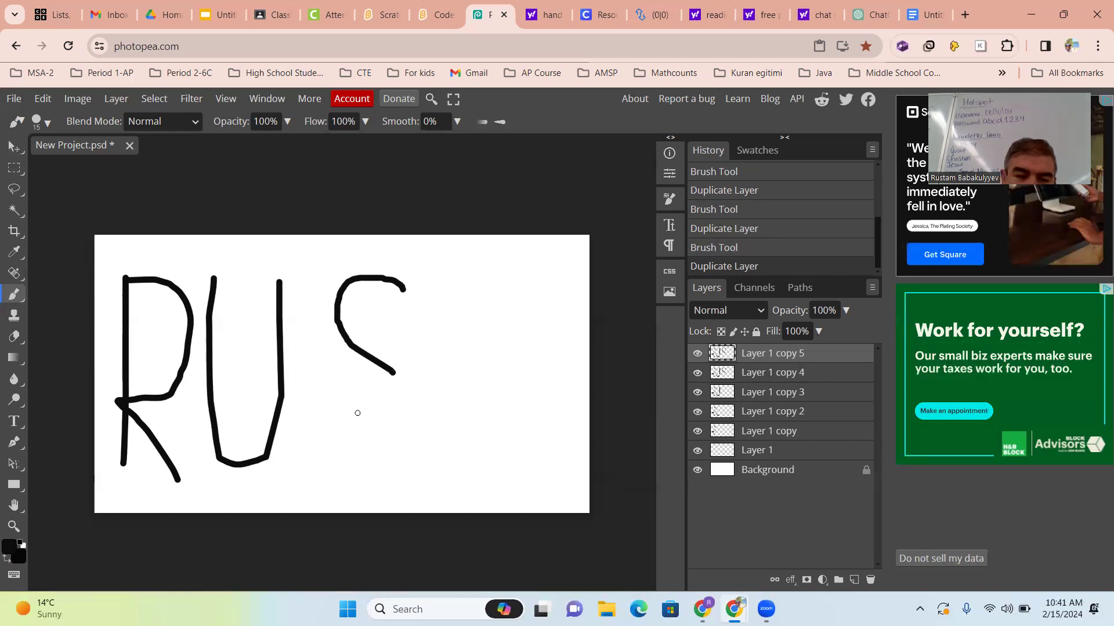
mouse_move(392, 372)
mouse_down()
mouse_move(383, 458)
mouse_move(307, 443)
mouse_up()
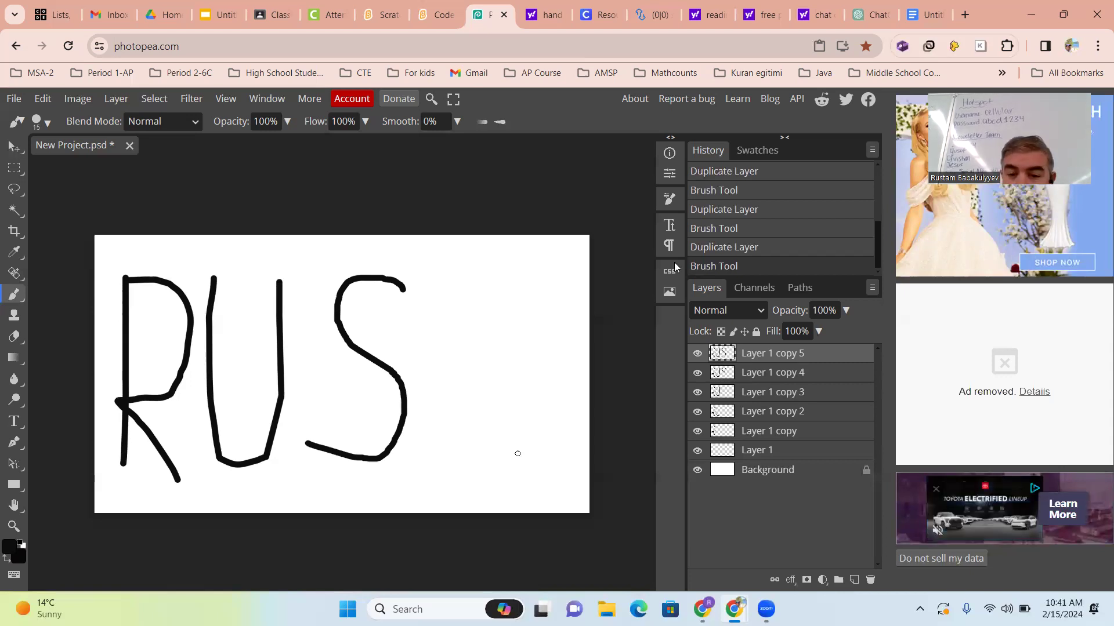
Step: Duplicate Layer 1 copy 5 and paint the vertical stem of a T beside the S on the duplicate
right_click(747, 358)
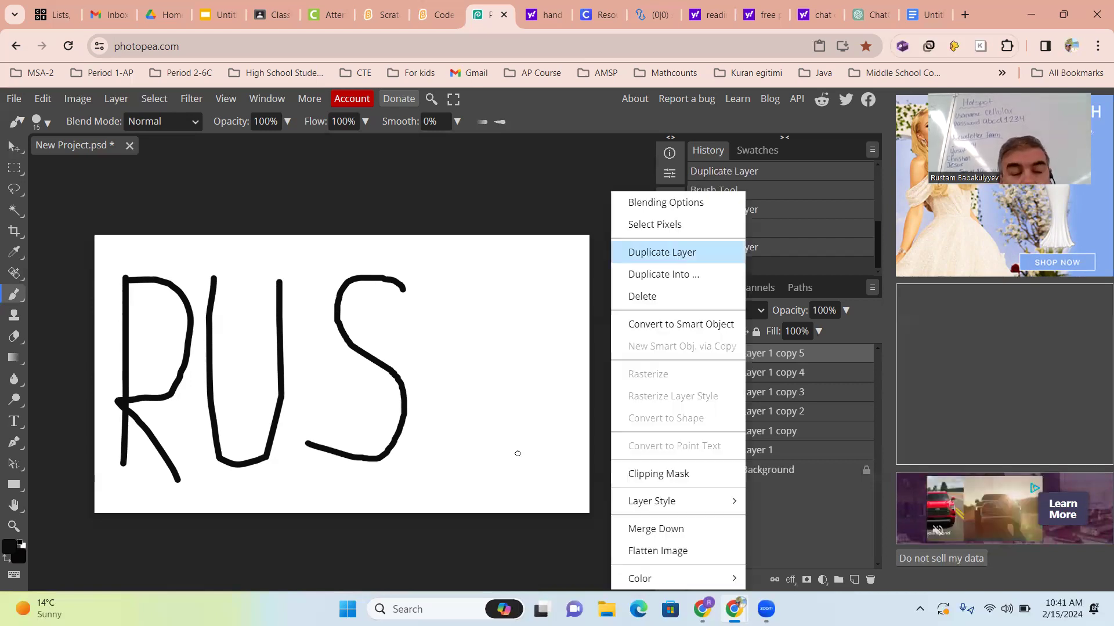
click(662, 253)
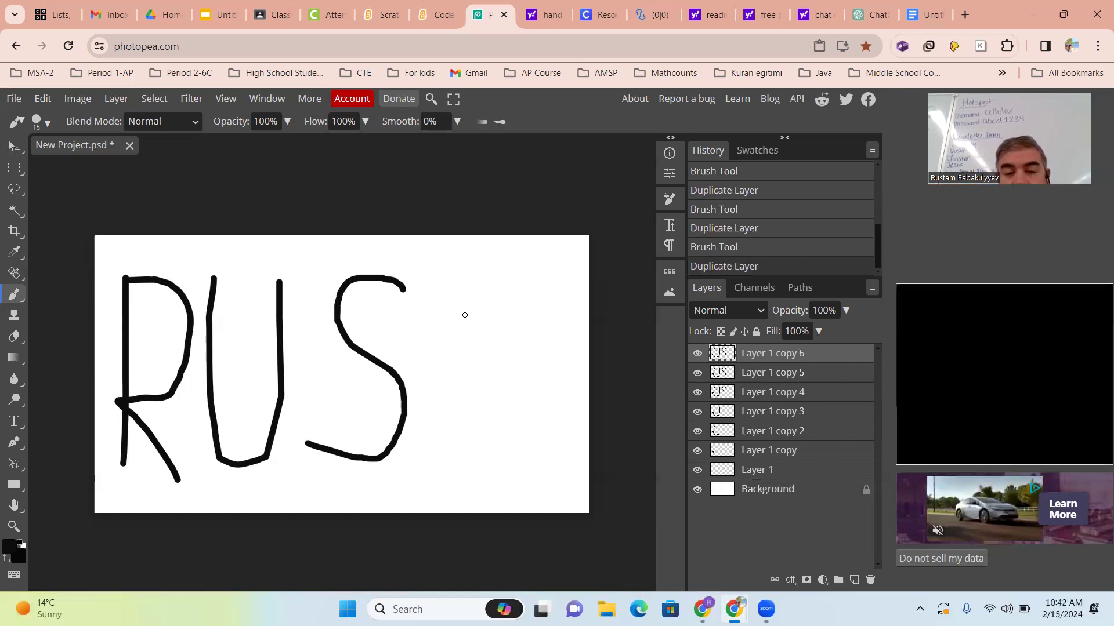
click(498, 278)
drag(497, 278, 496, 450)
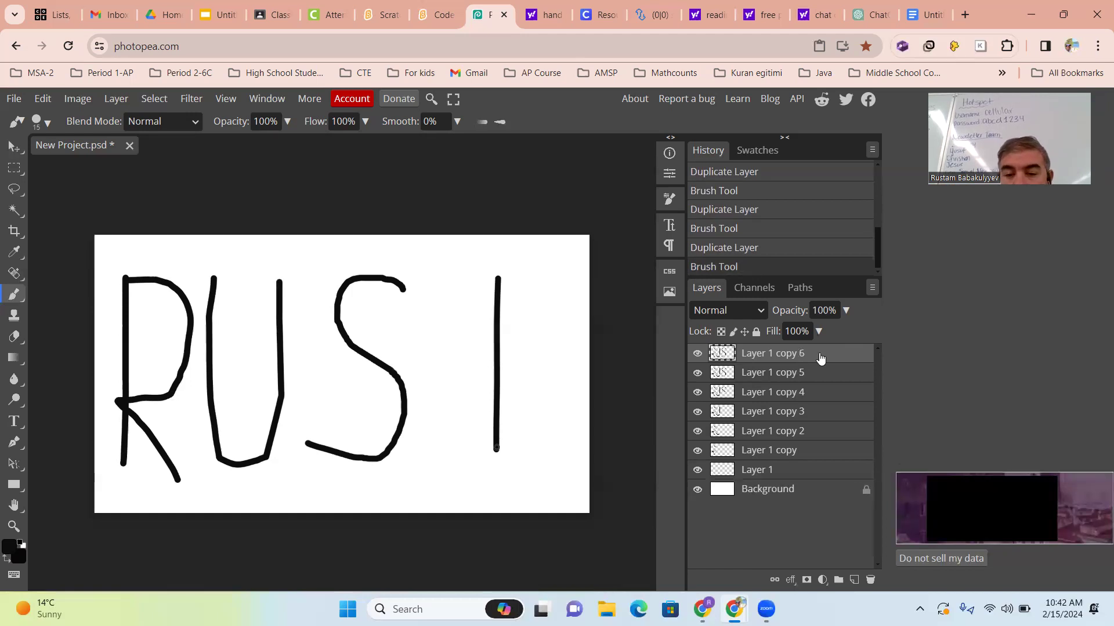
Step: Duplicate Layer 1 copy 6 and paint the T's crossbar with a short downward stroke at each end
right_click(738, 255)
click(737, 254)
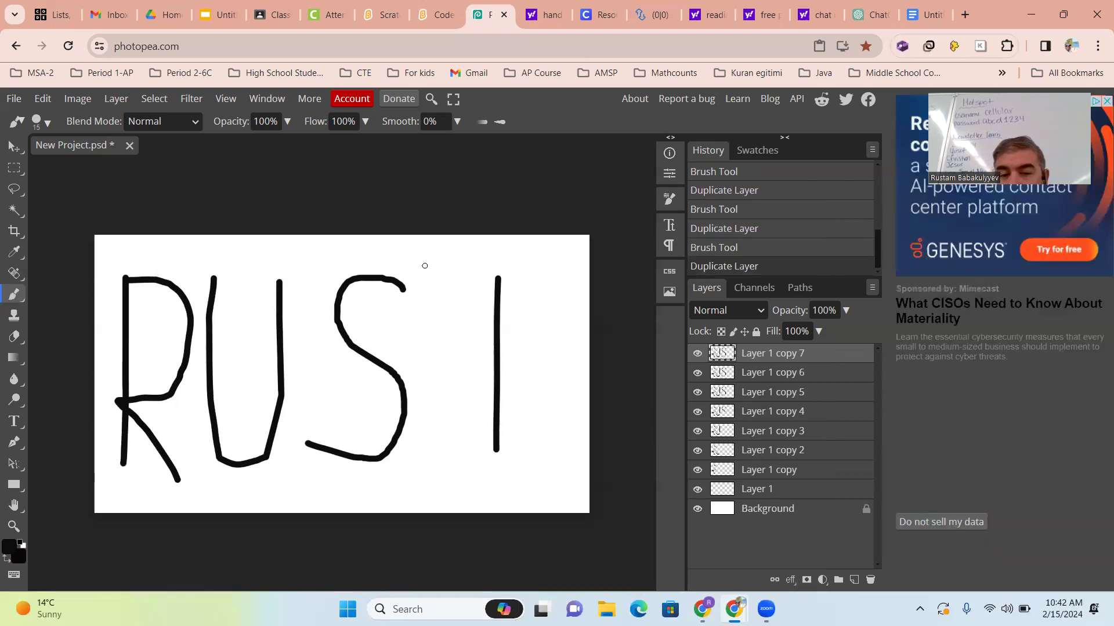
mouse_move(442, 280)
mouse_down()
mouse_move(558, 270)
mouse_move(573, 285)
mouse_move(567, 314)
mouse_up()
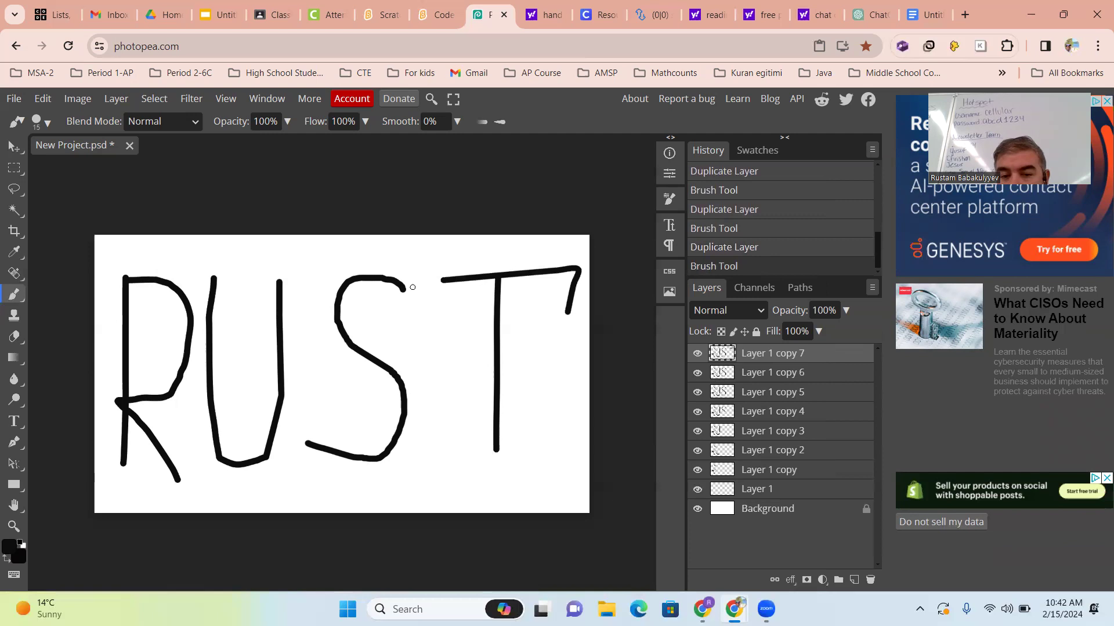
drag(444, 280, 435, 321)
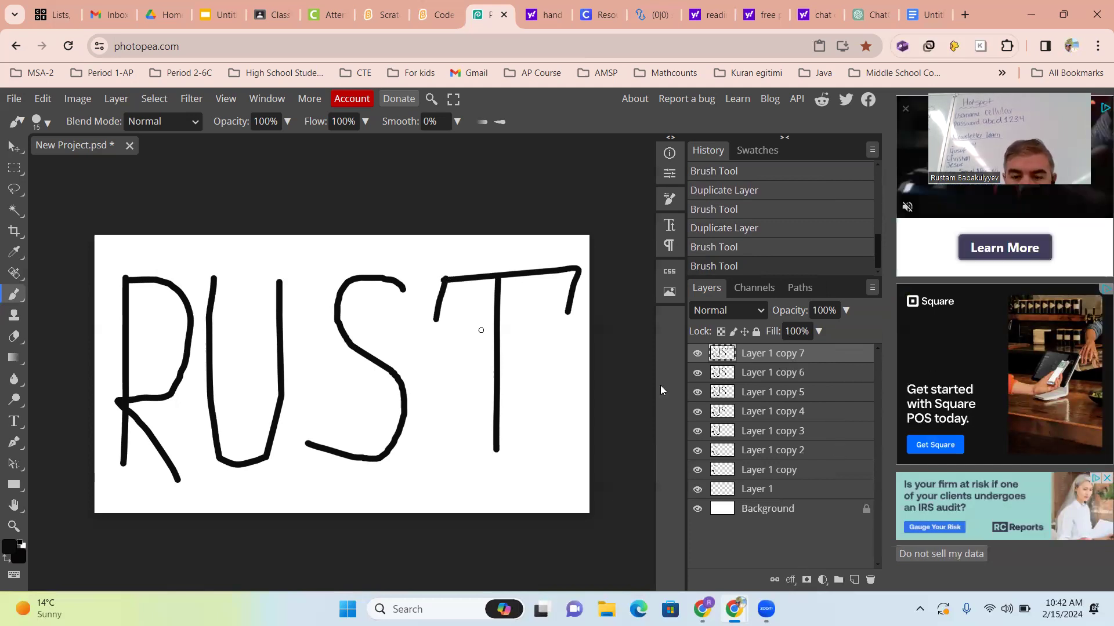
Step: Fill Layer 1 with the teal colour 38cbcb using the Paint Bucket tool
click(754, 490)
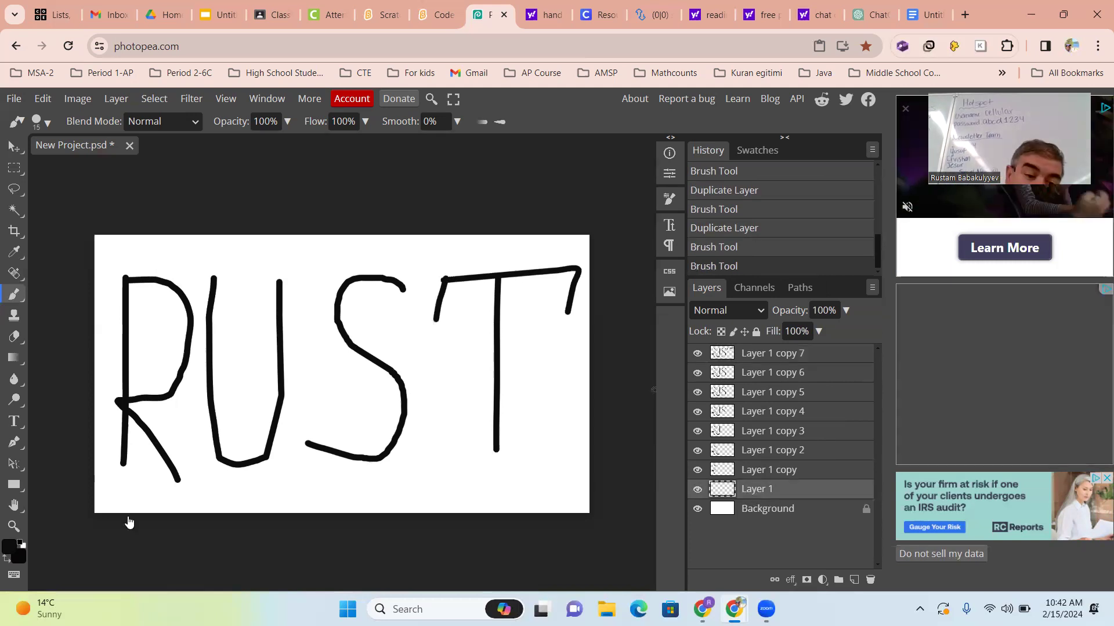
click(12, 554)
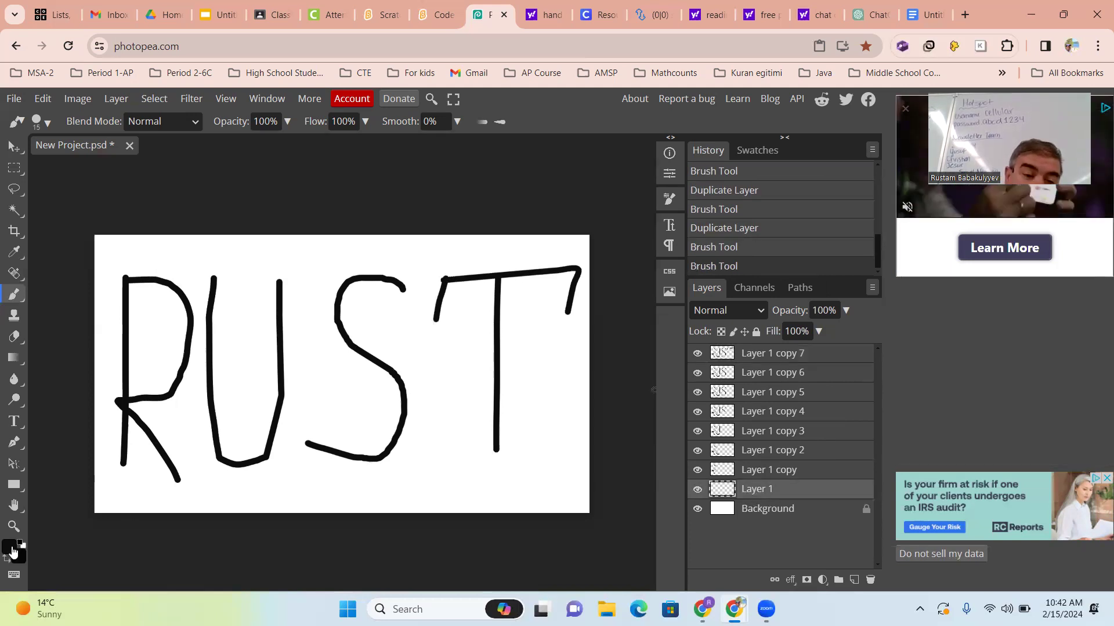
click(244, 267)
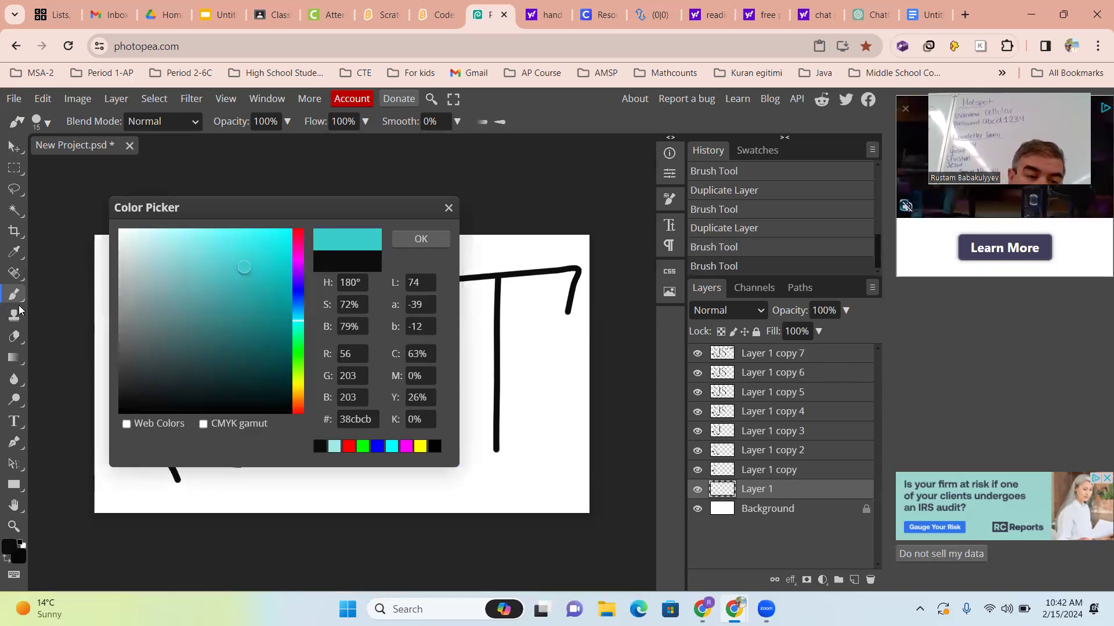
key(Return)
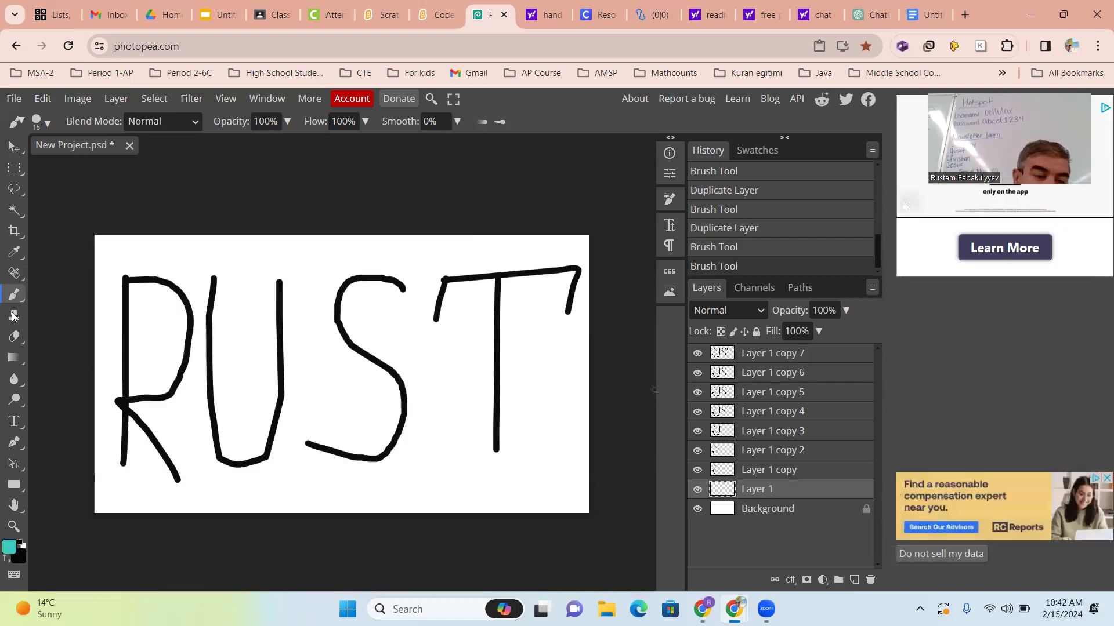
click(14, 358)
click(12, 360)
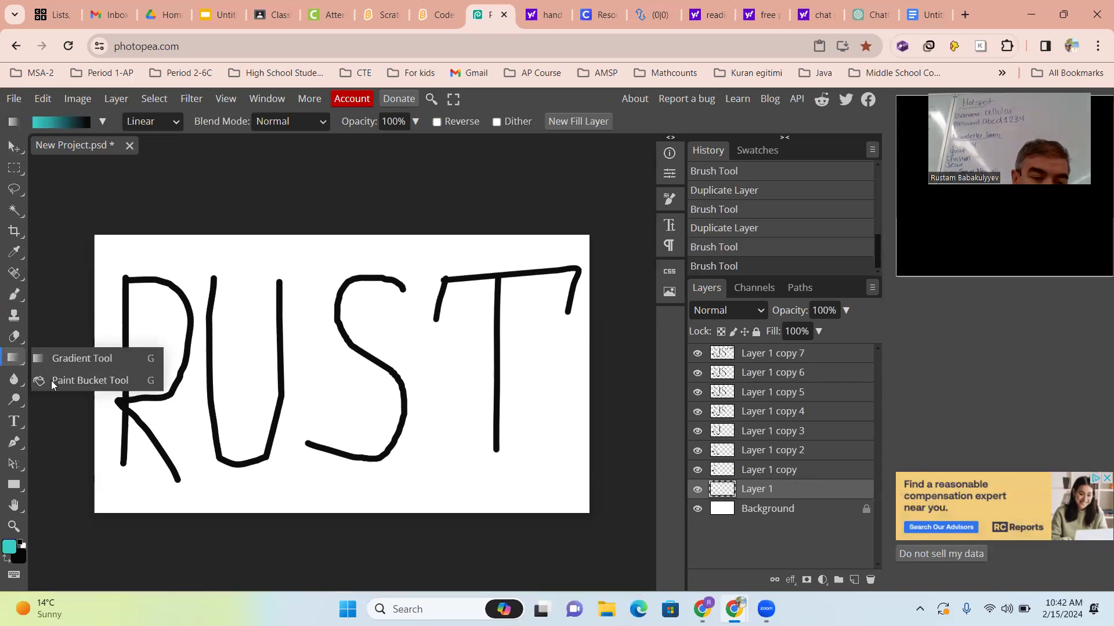
click(51, 380)
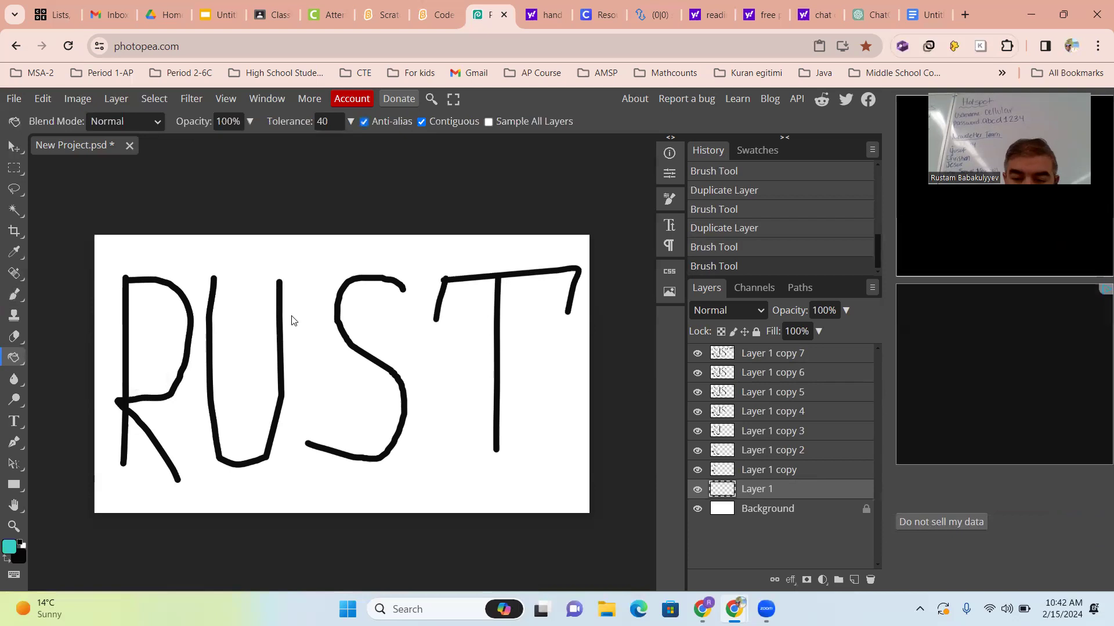
click(323, 428)
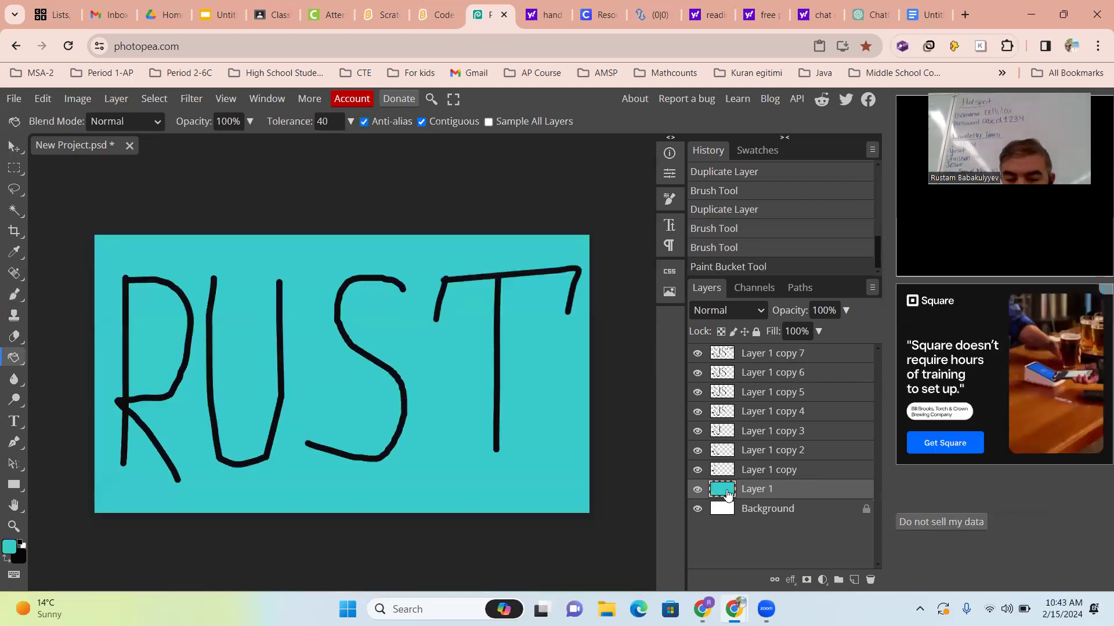
Step: Fill Layer 1 copy with the purple colour 5938cb, including the enclosed area inside the R
click(758, 472)
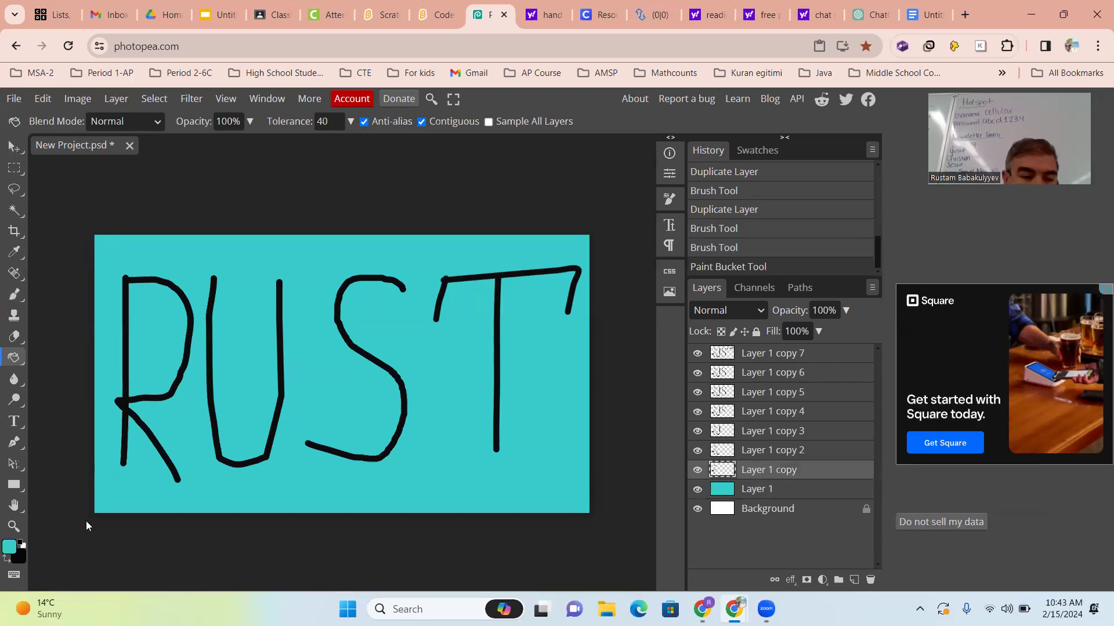
click(9, 551)
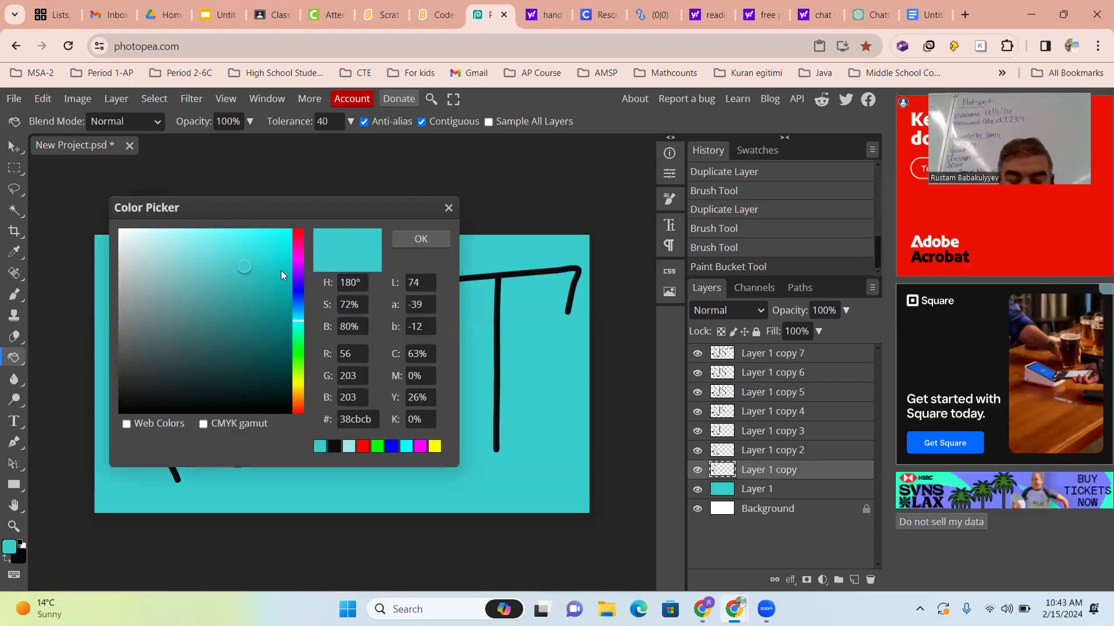
click(299, 284)
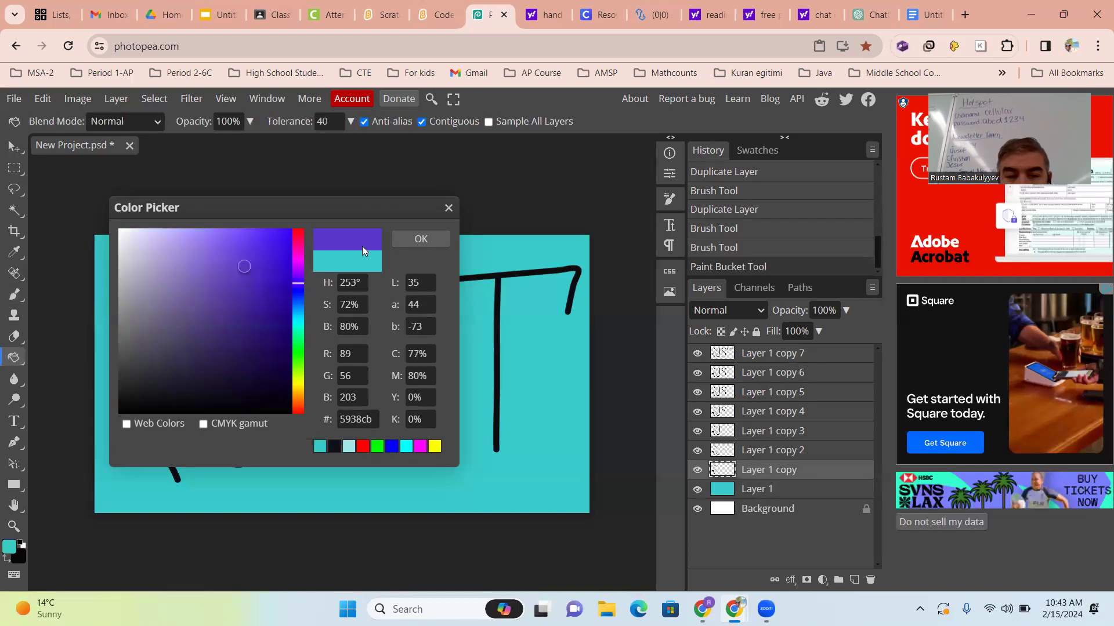
click(407, 239)
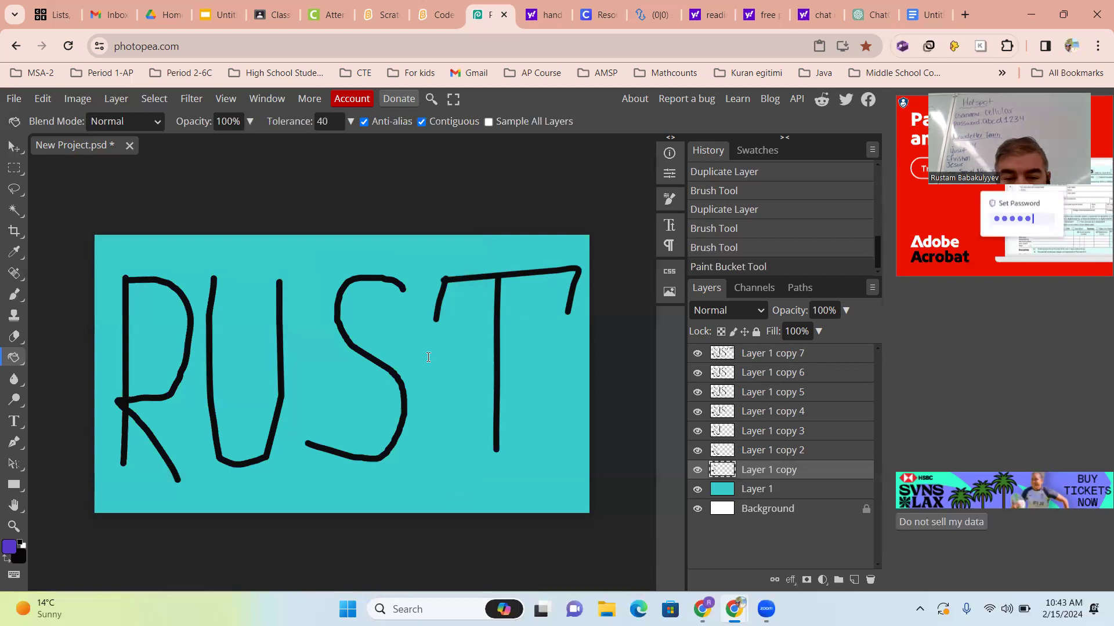
click(322, 388)
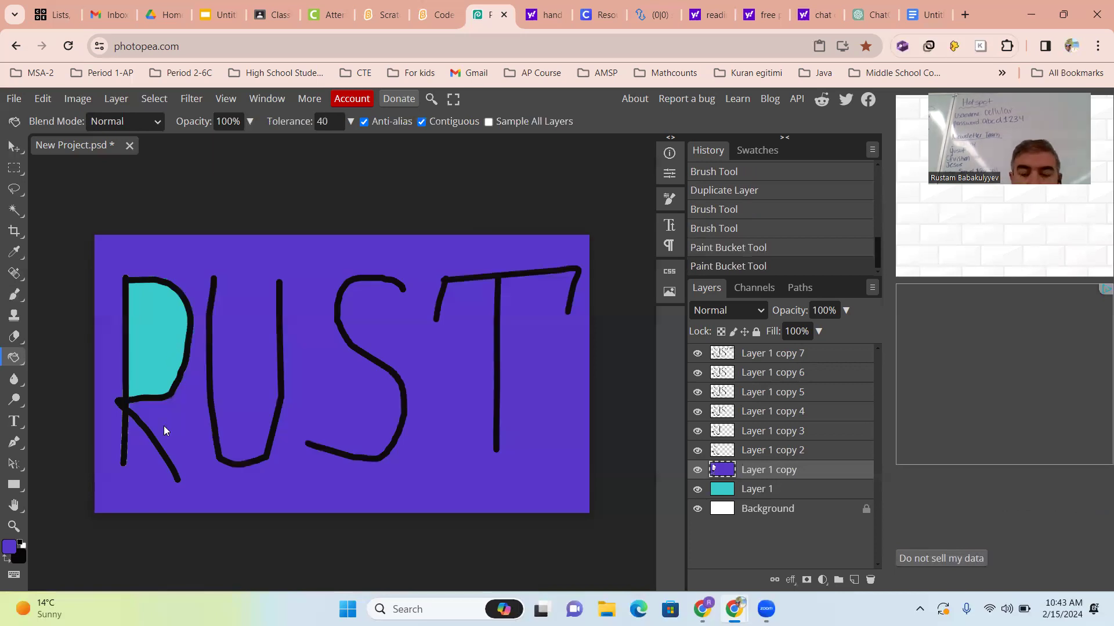
click(153, 321)
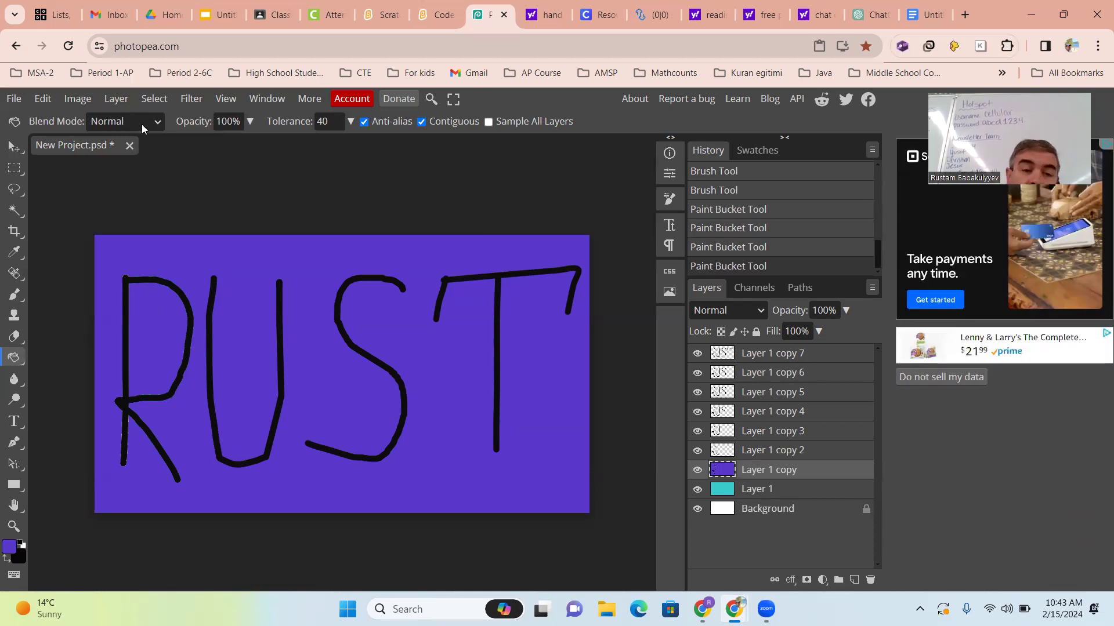
click(116, 100)
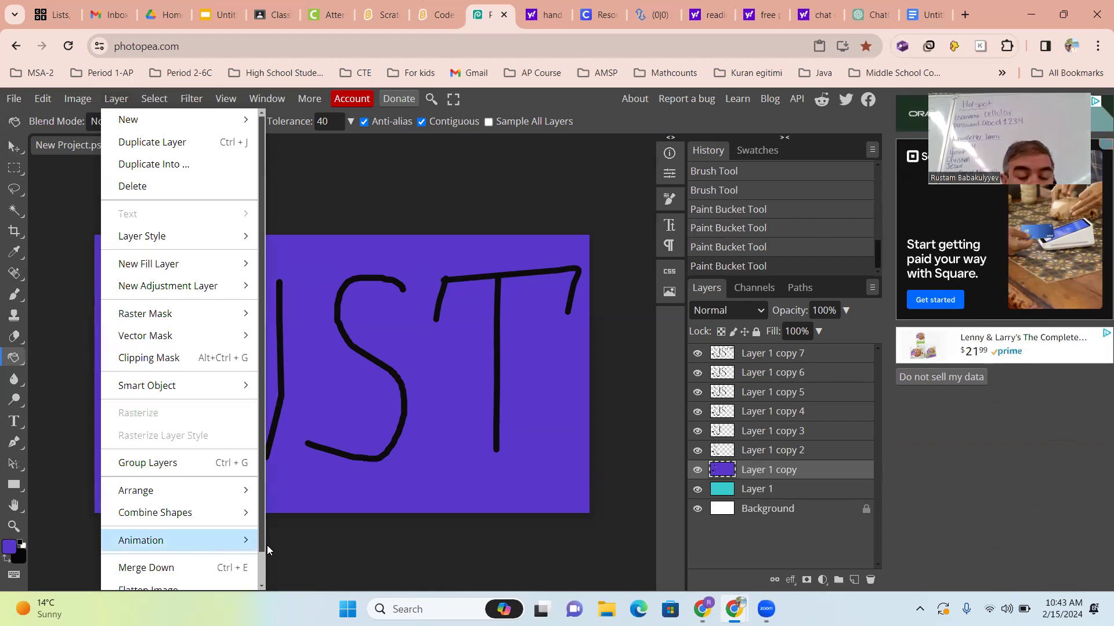
mouse_move(267, 548)
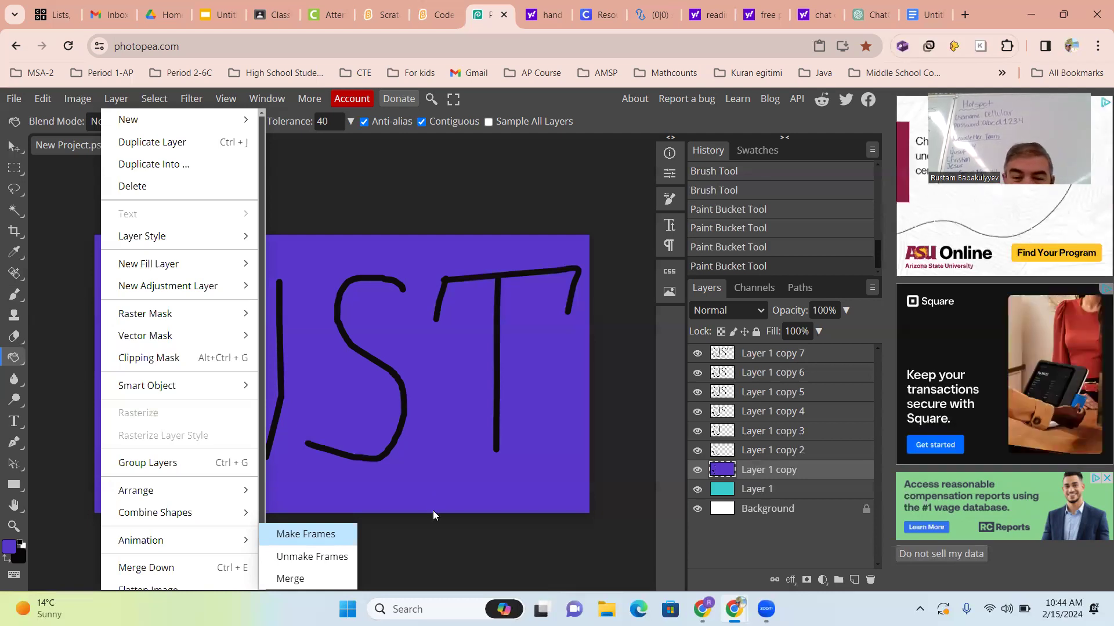
click(755, 554)
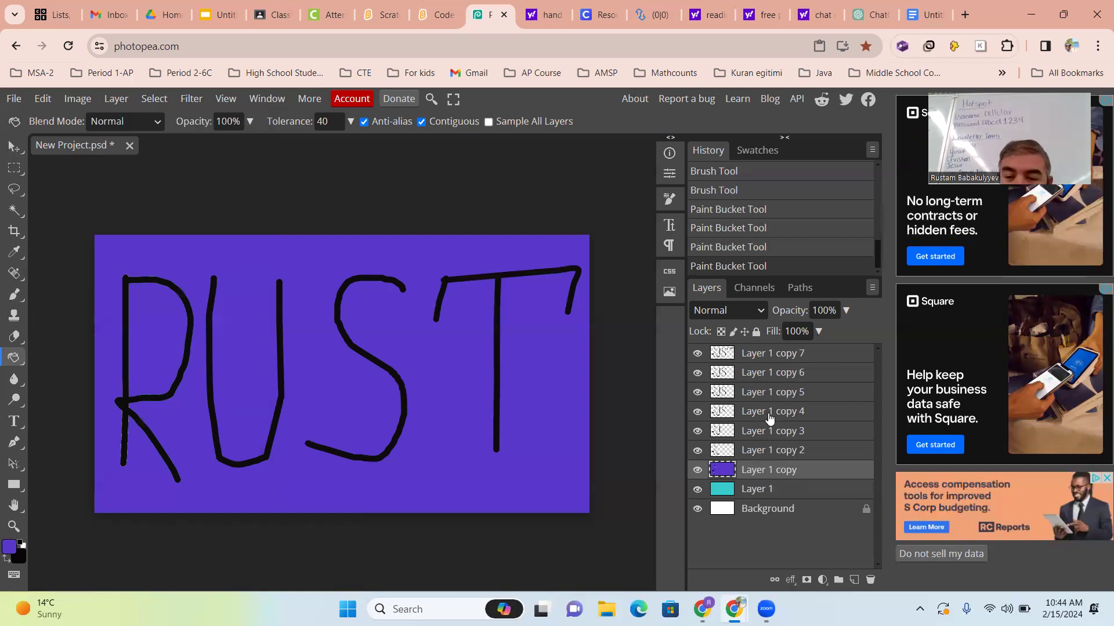
Step: Select all layers from Layer 1 copy 7 down to Layer 1 and make them into animation frames
click(764, 356)
ctrl+click(764, 375)
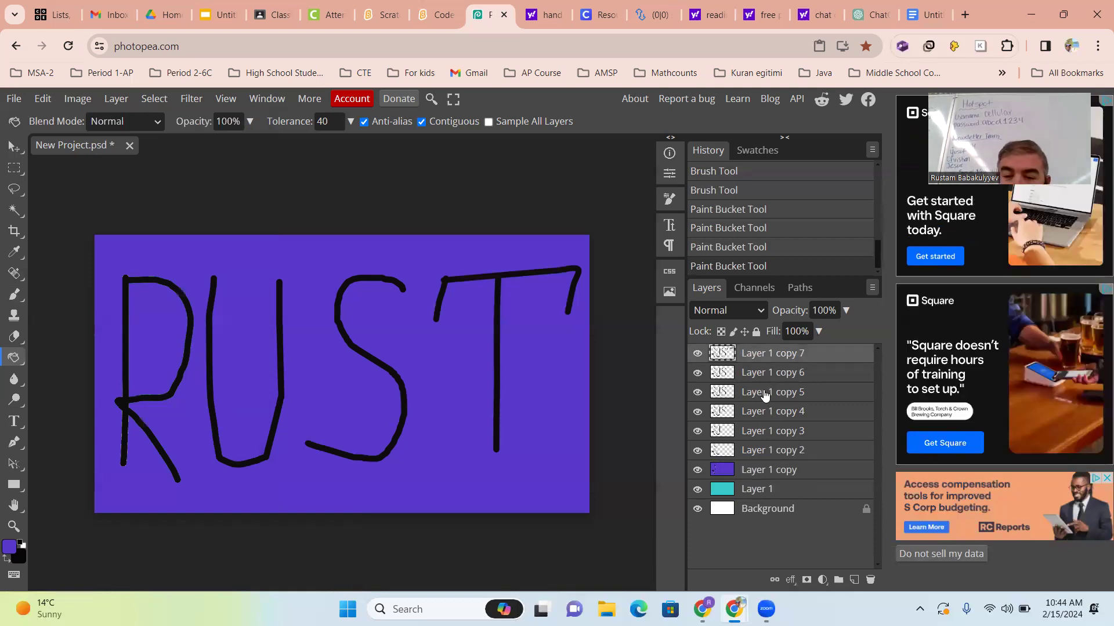
shift+click(764, 432)
shift+click(766, 471)
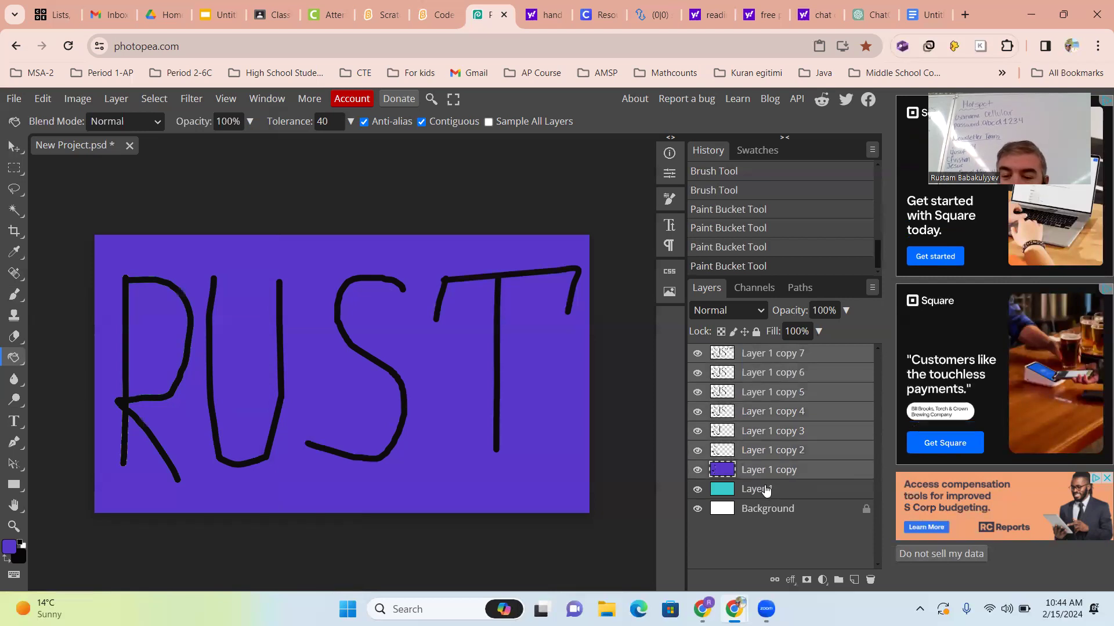
shift+click(765, 491)
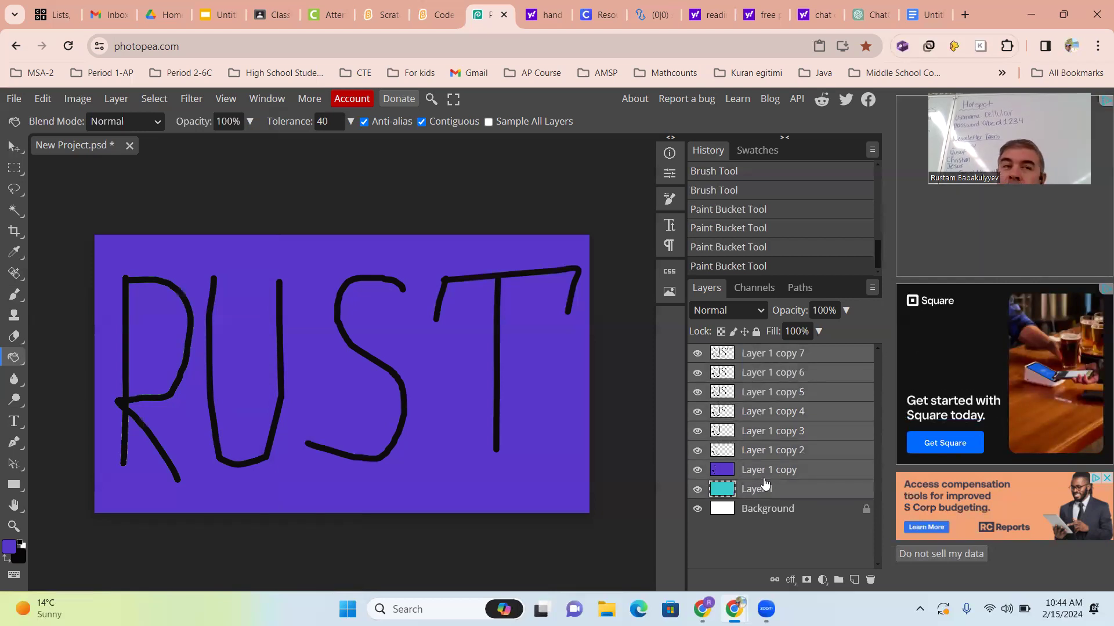
click(123, 103)
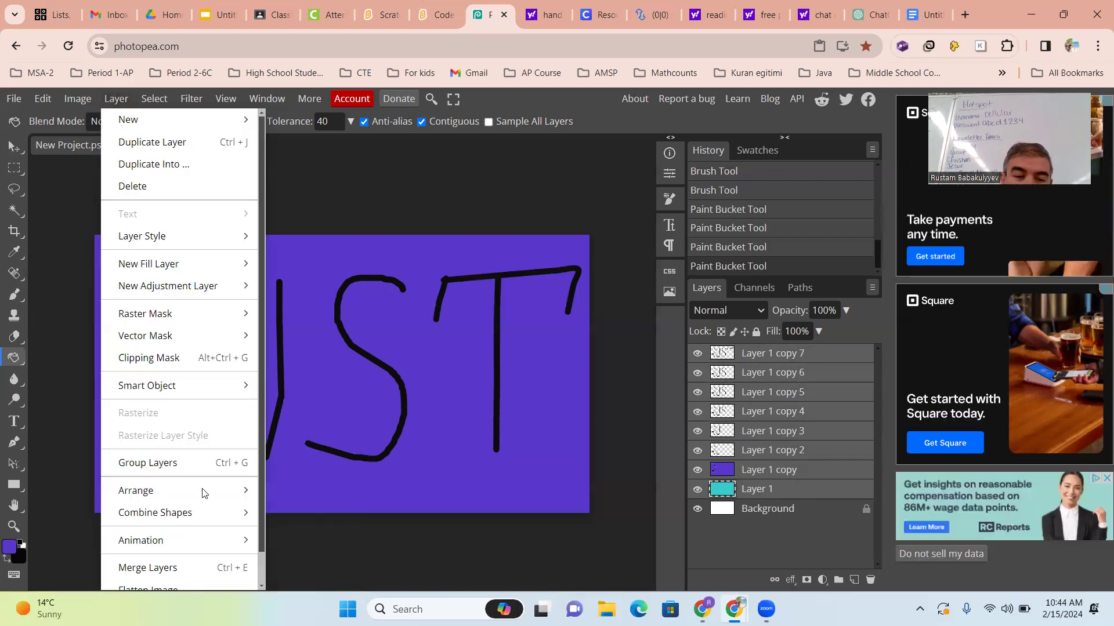
mouse_move(206, 551)
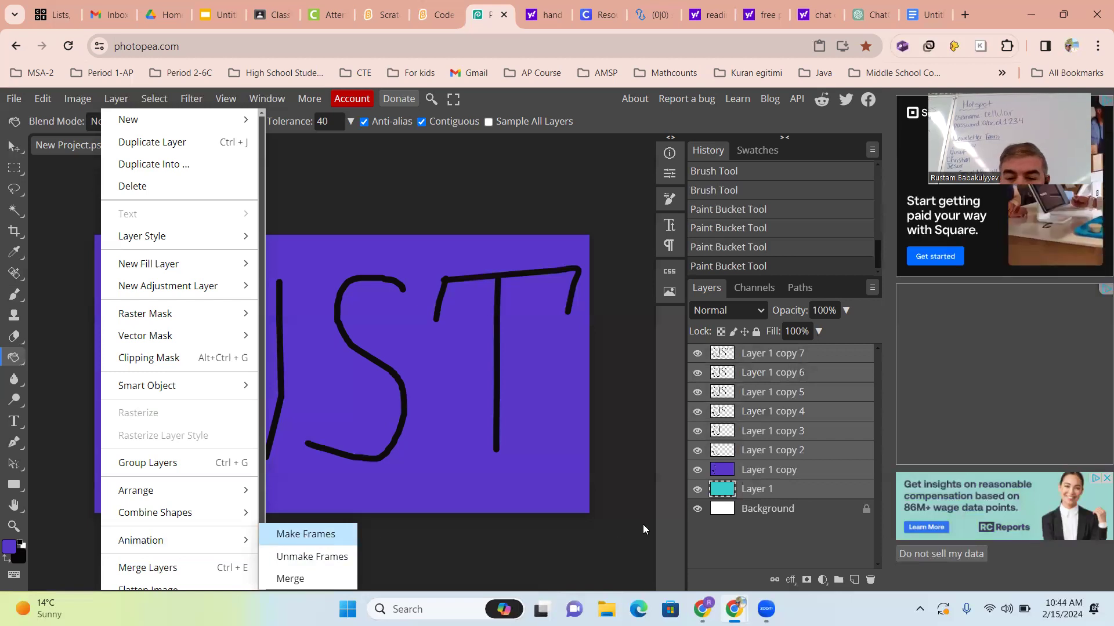
click(305, 534)
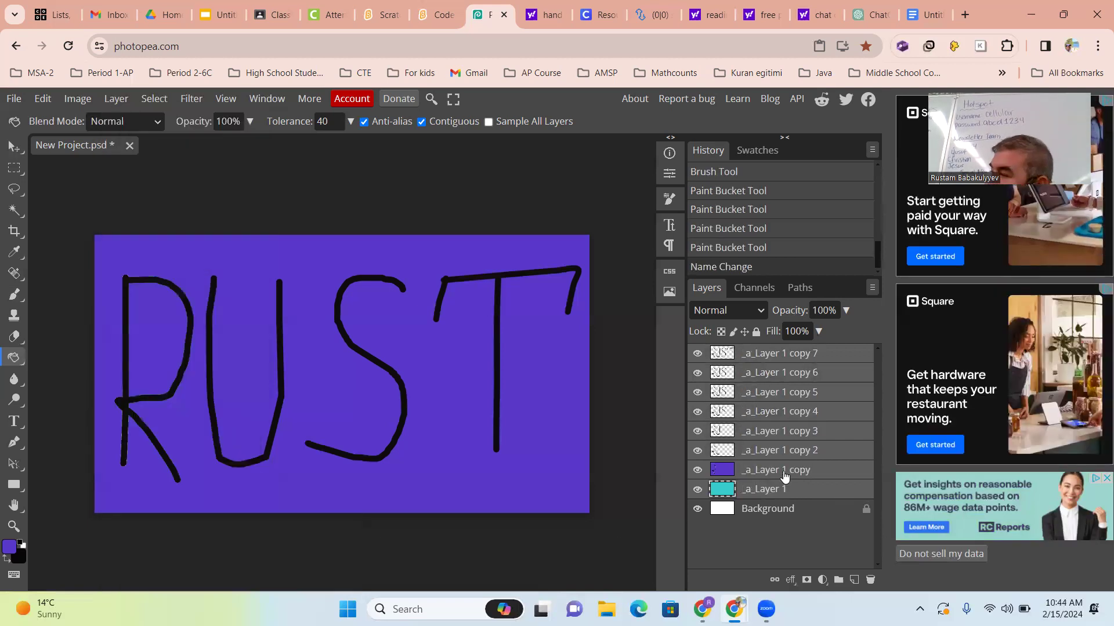
Step: Delete the Background layer
click(771, 513)
right_click(824, 514)
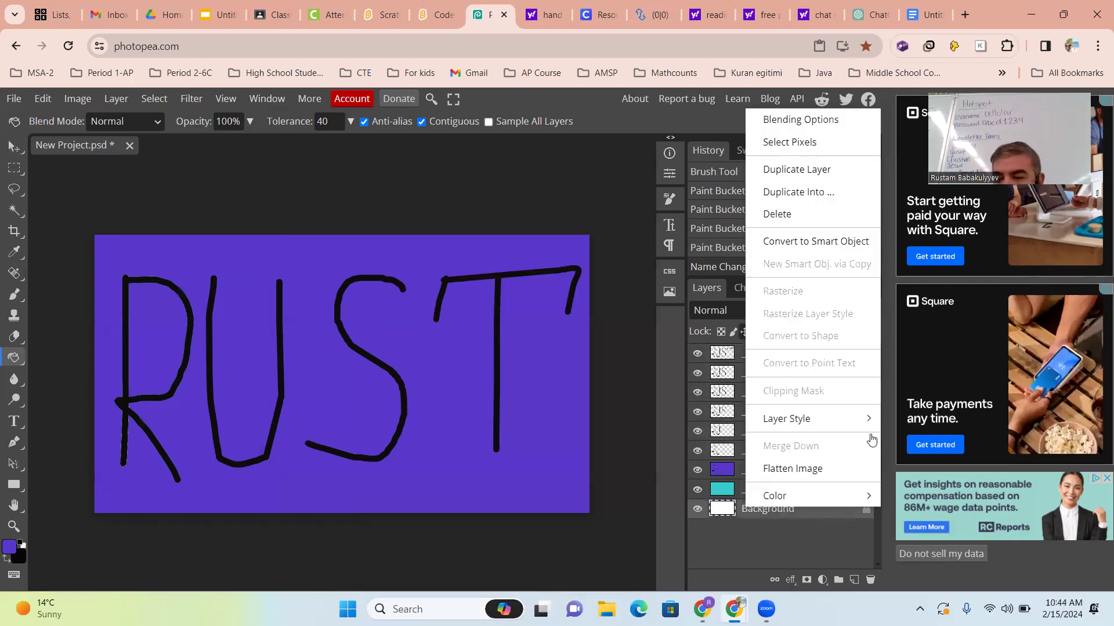
click(777, 215)
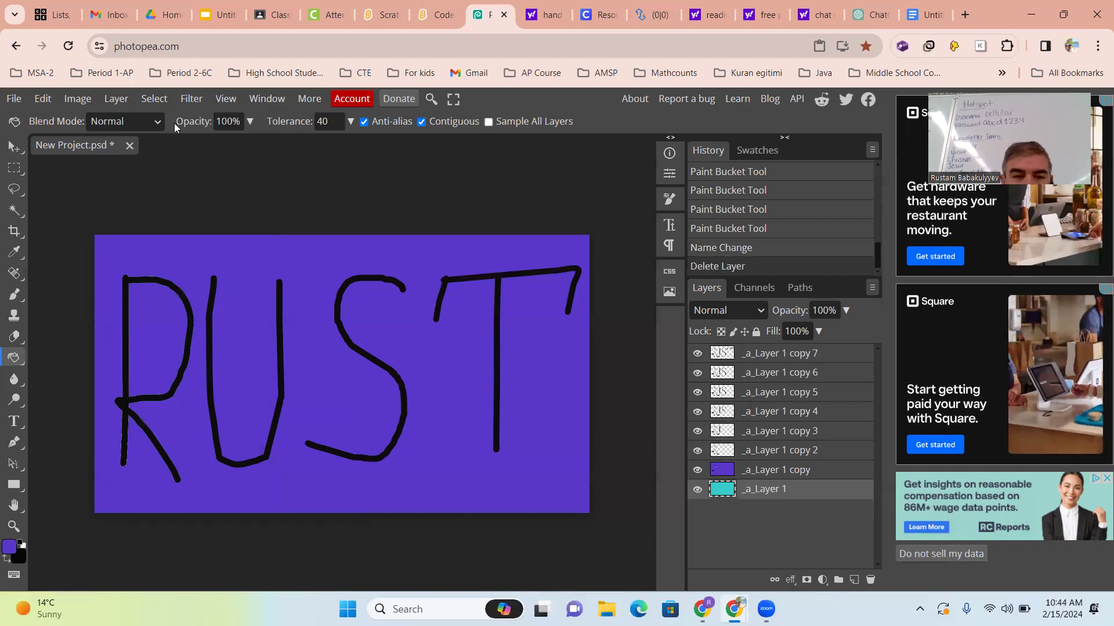
Step: Start exporting the animation as a GIF and fit the whole image in the export preview
click(116, 100)
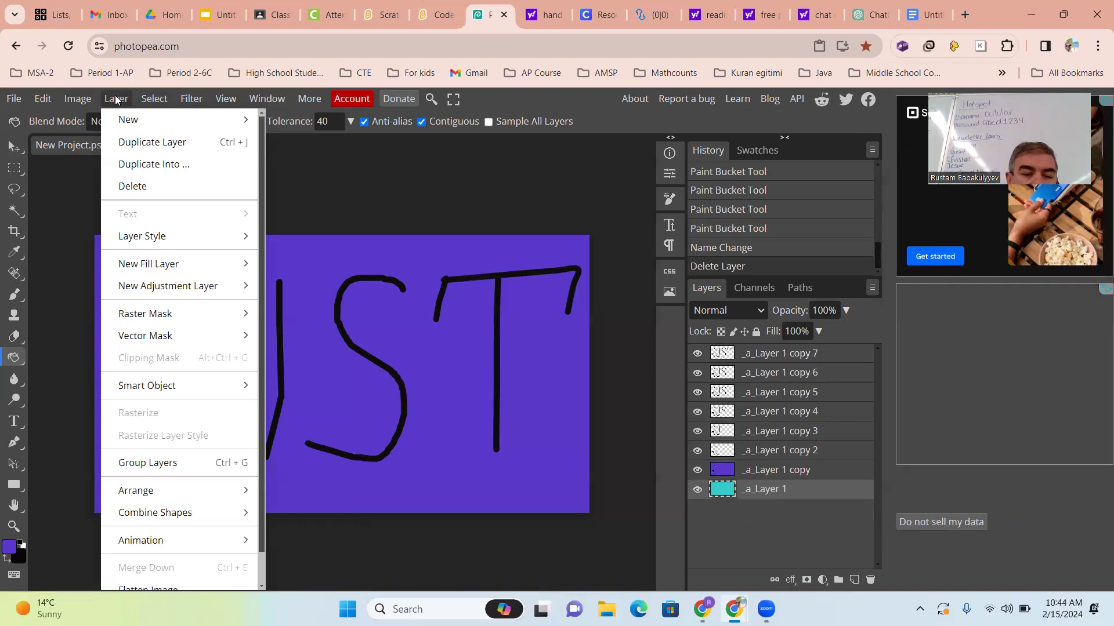
click(8, 99)
click(8, 99)
click(9, 100)
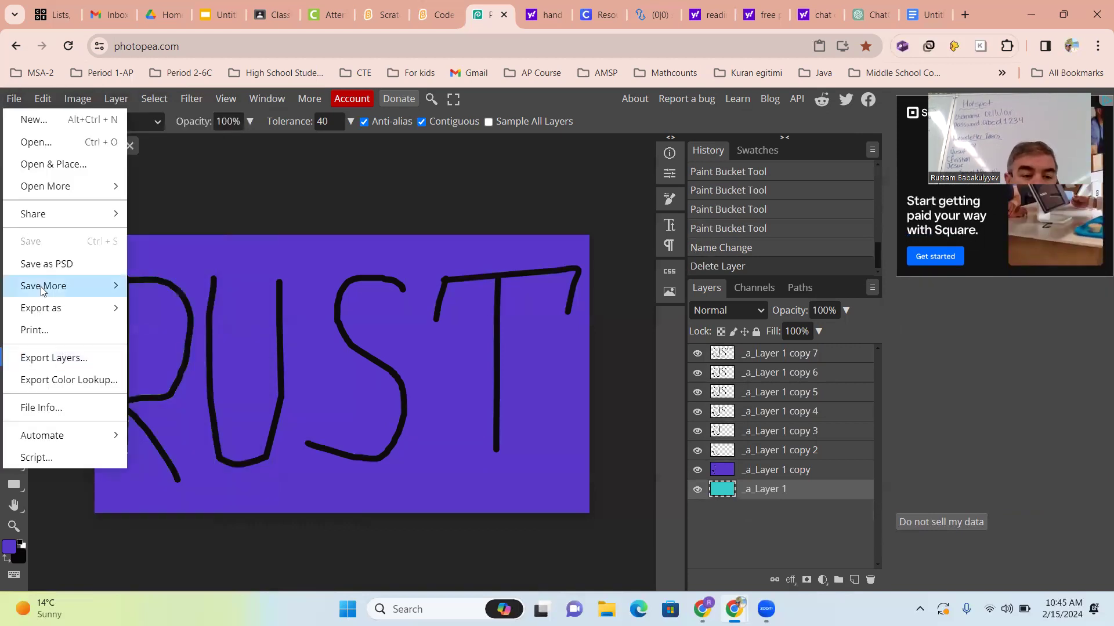
mouse_move(87, 308)
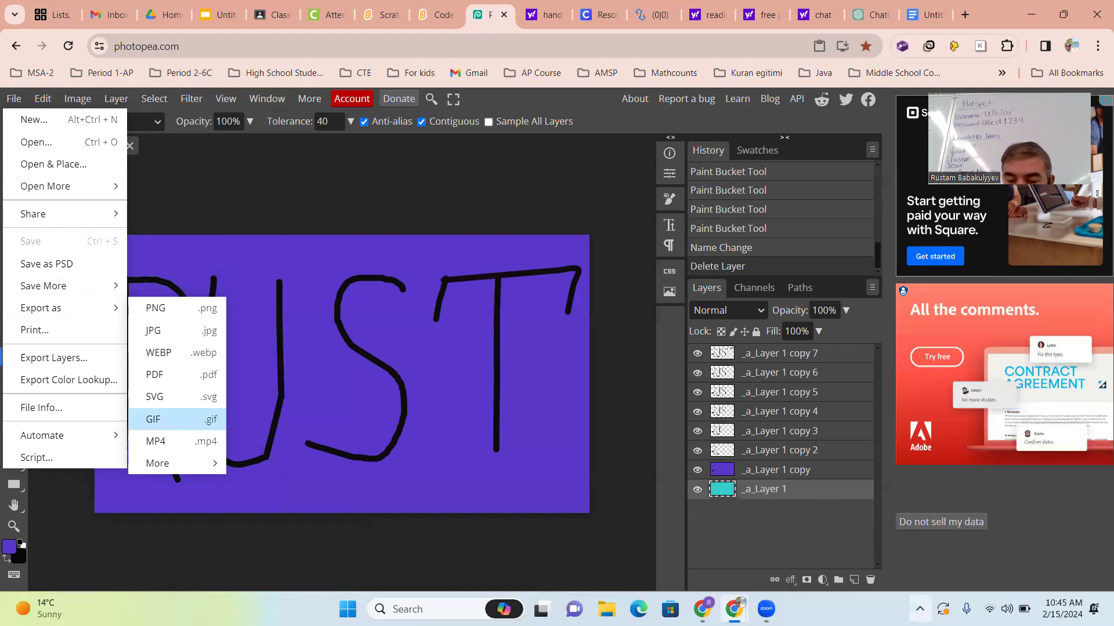
click(168, 419)
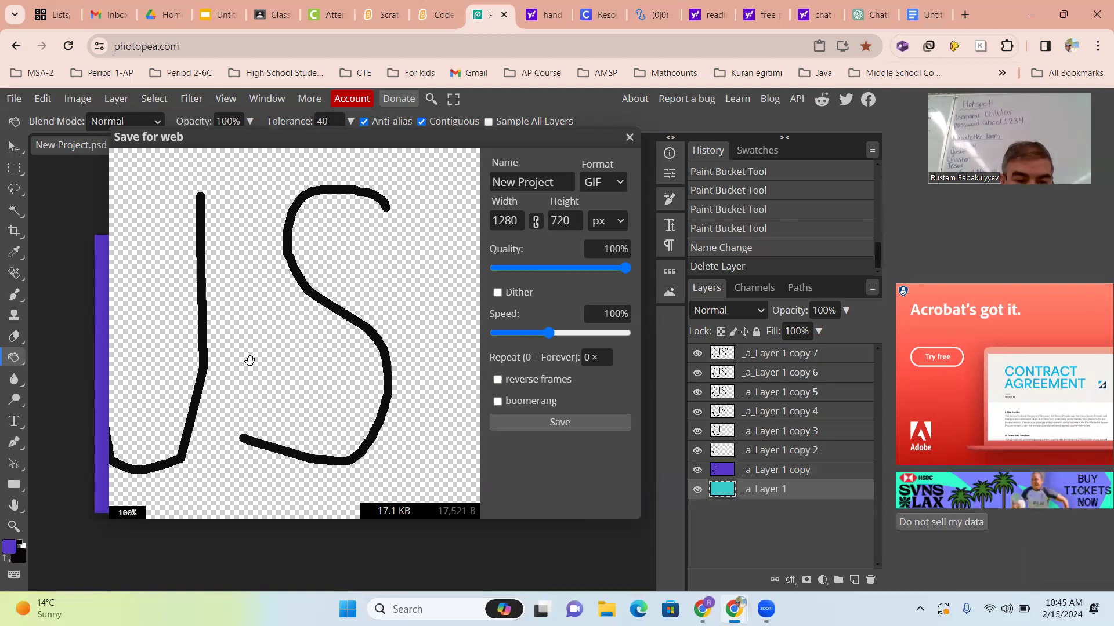
scroll(249, 361, down, 2)
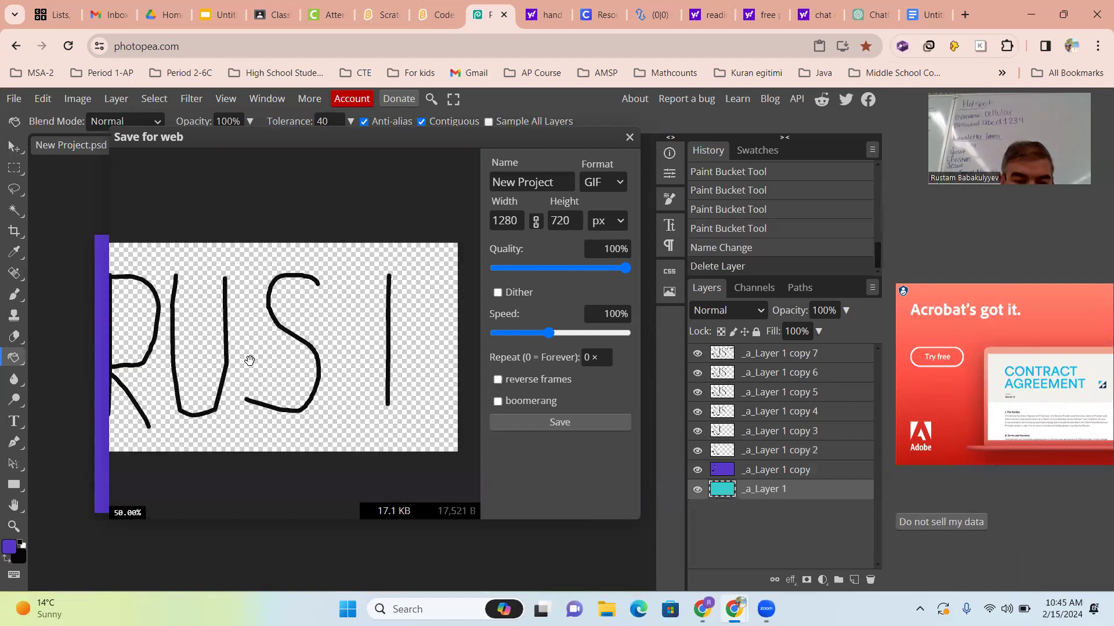
scroll(249, 361, down, 1)
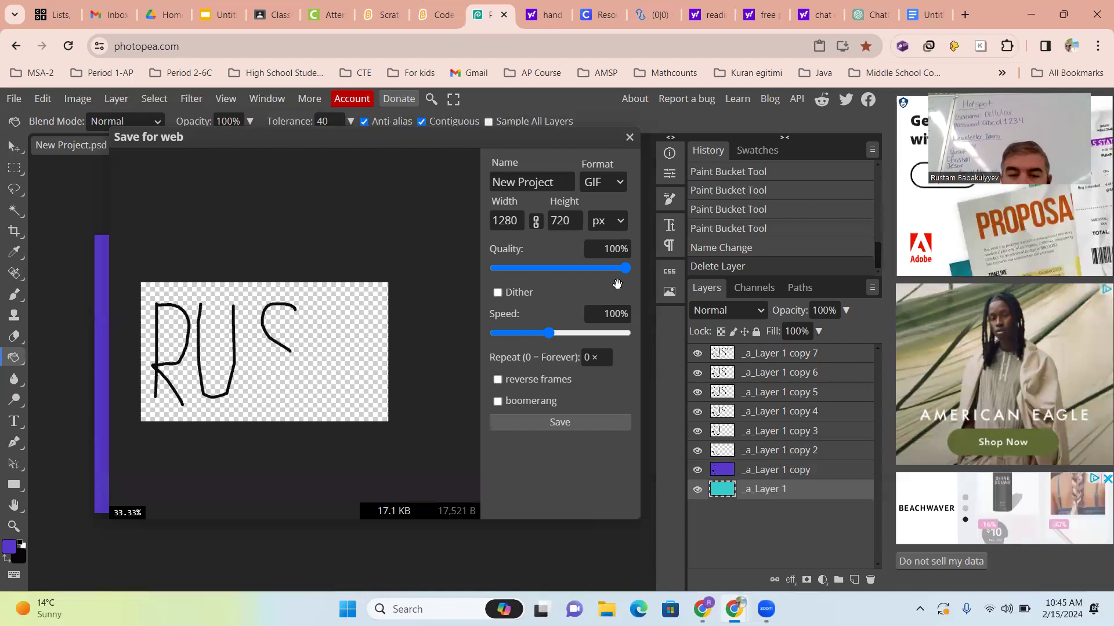
Step: Set the GIF export quality to 40% and the playback speed to 695%
drag(626, 269, 612, 269)
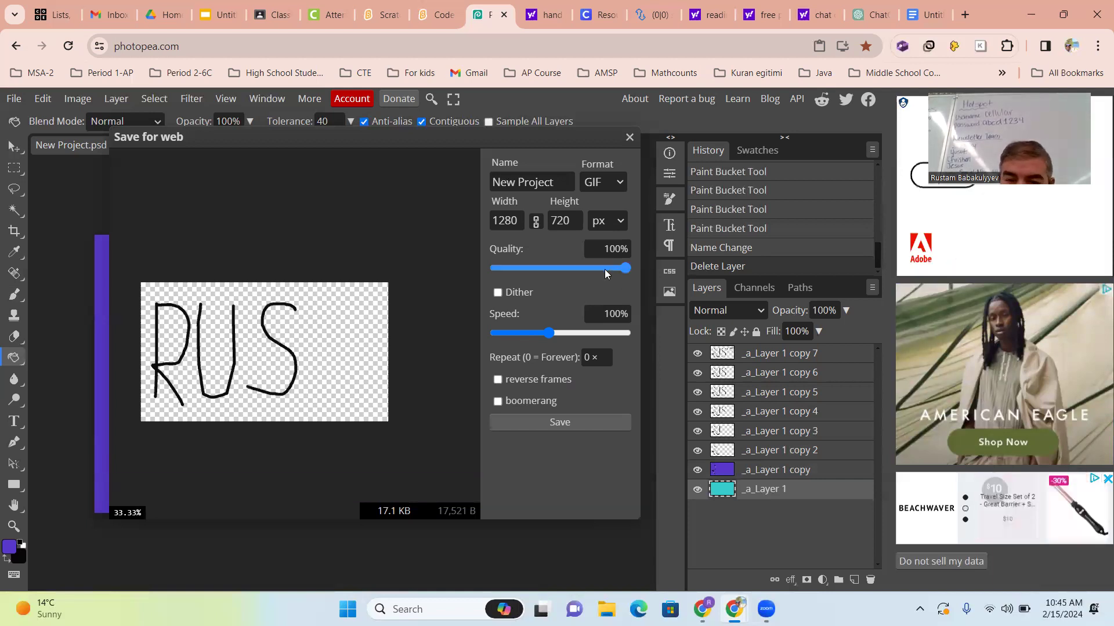
click(552, 267)
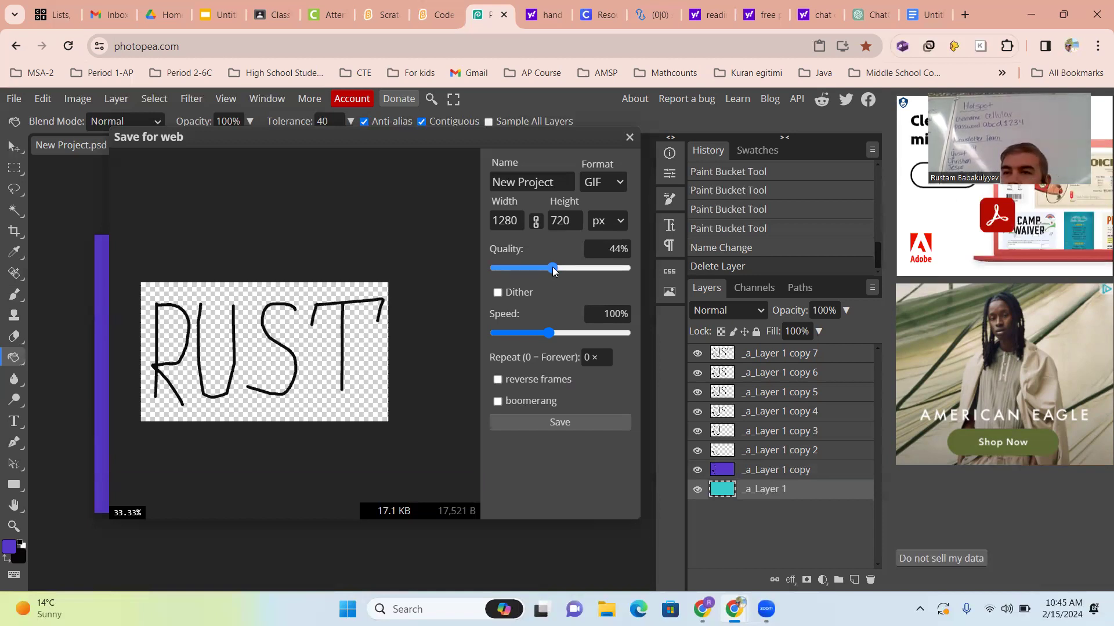
mouse_move(552, 267)
mouse_down()
mouse_move(527, 269)
mouse_move(547, 269)
mouse_up()
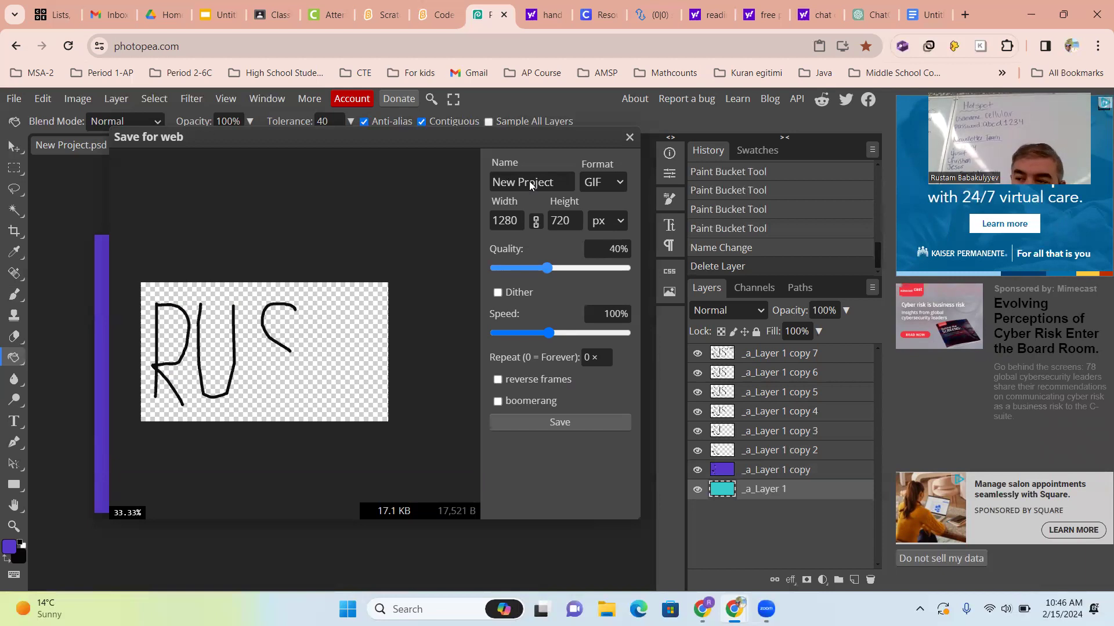
drag(549, 333, 570, 332)
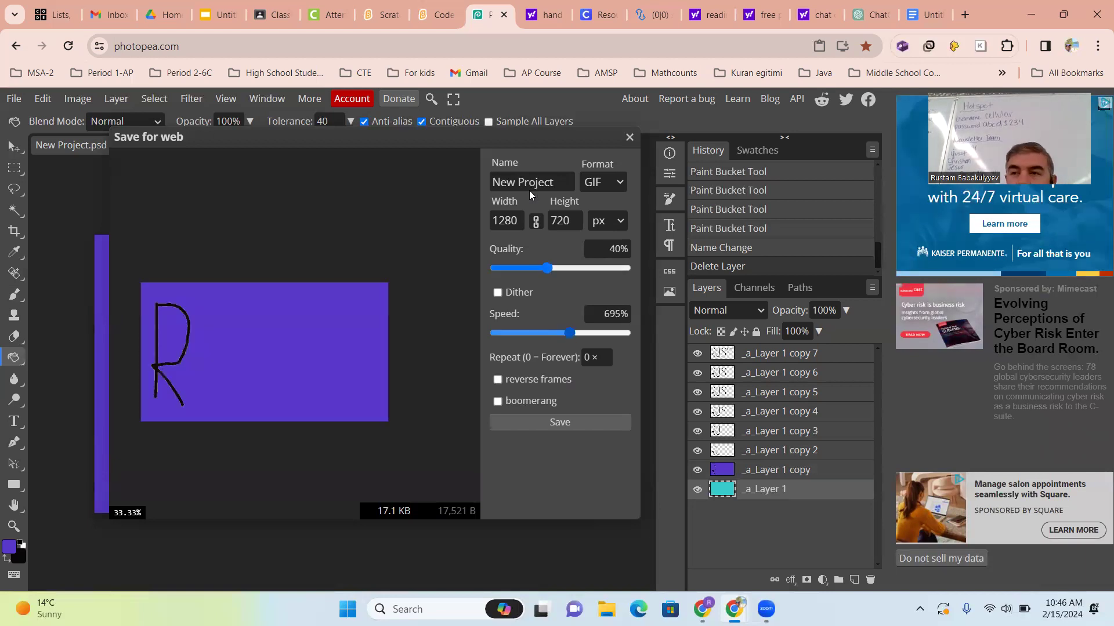